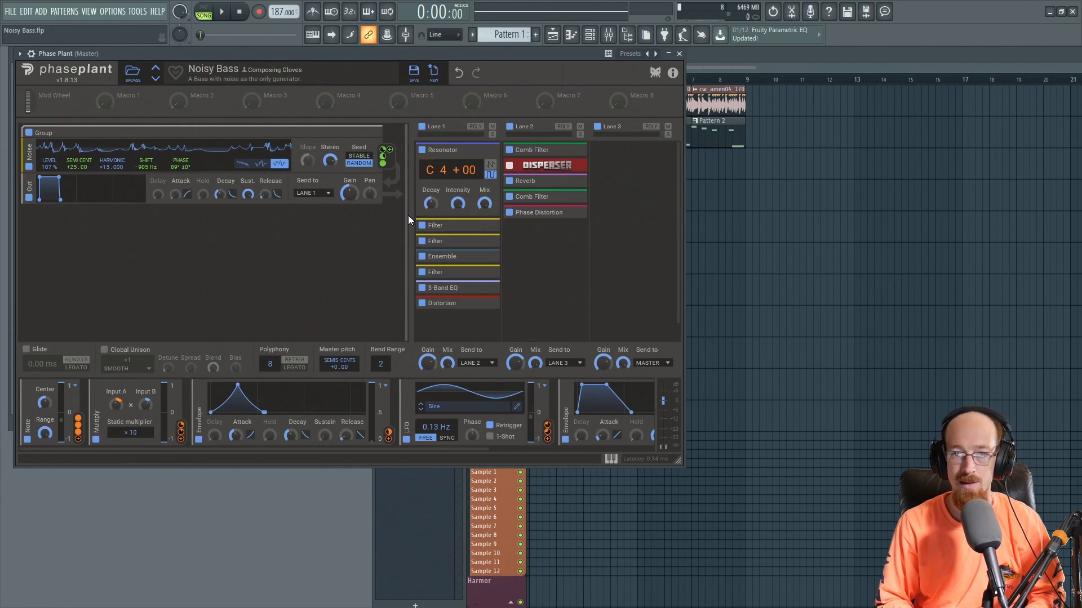
# - Play the arrangement and mute the playlist track holding the cw_amen04_170 drum loop clips
pyautogui.click(705, 69)
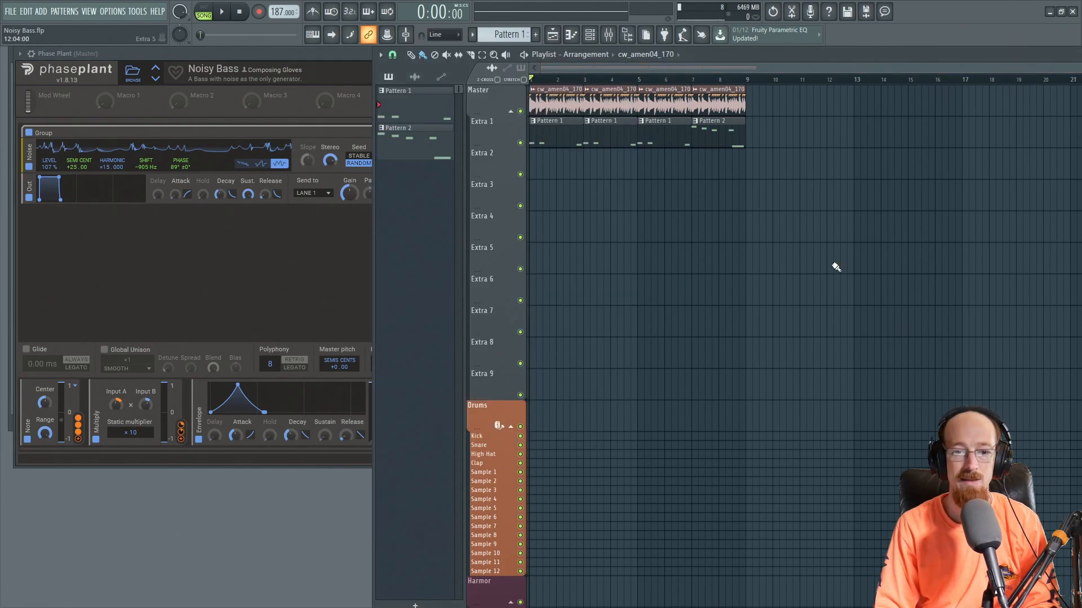
pyautogui.press('space')
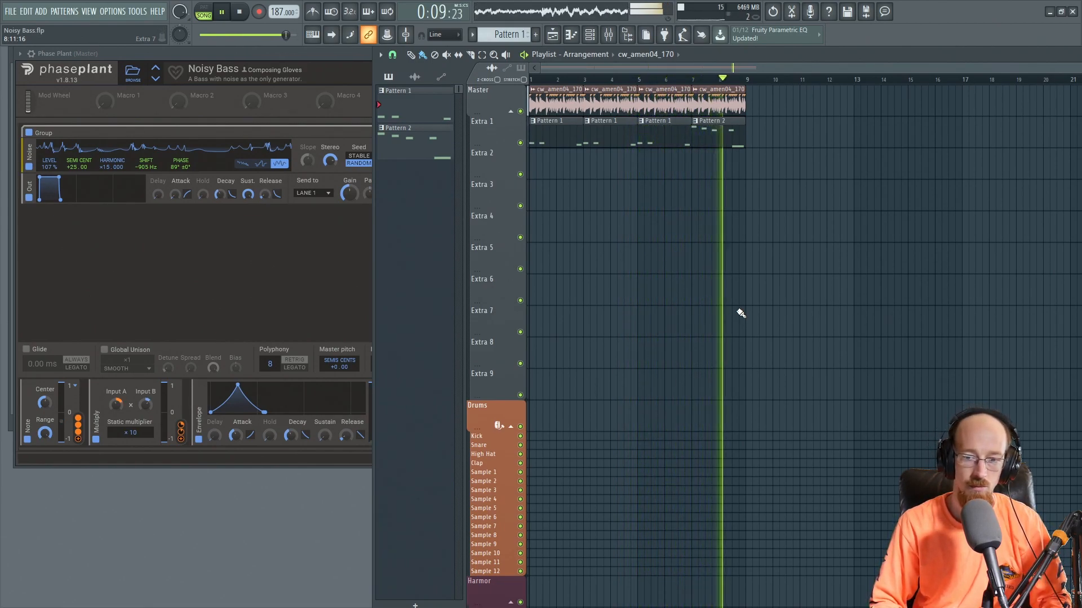
pyautogui.press('space')
pyautogui.click(520, 111)
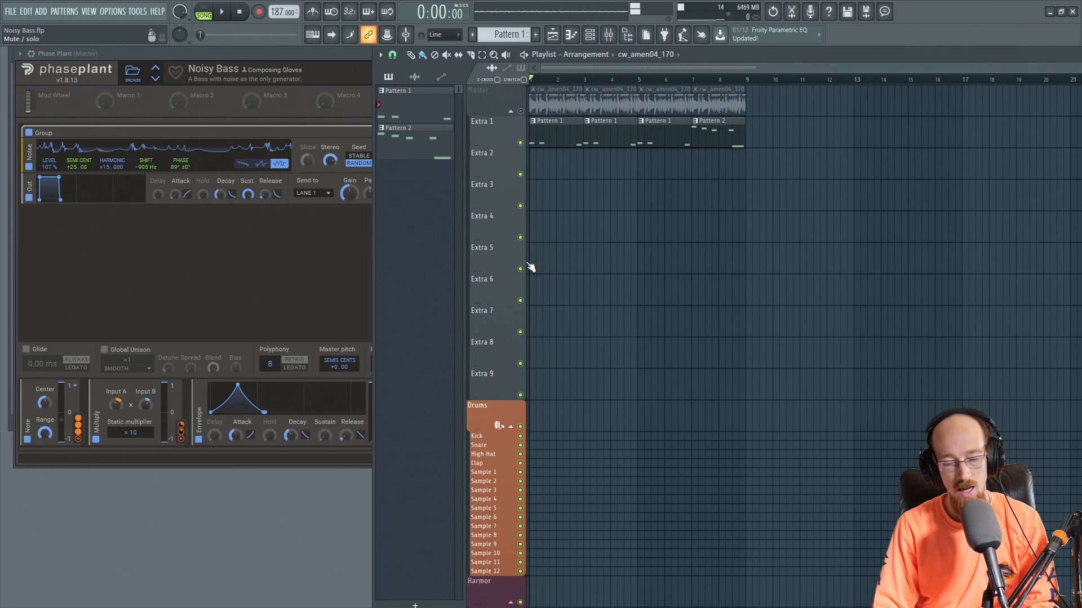
pyautogui.click(258, 51)
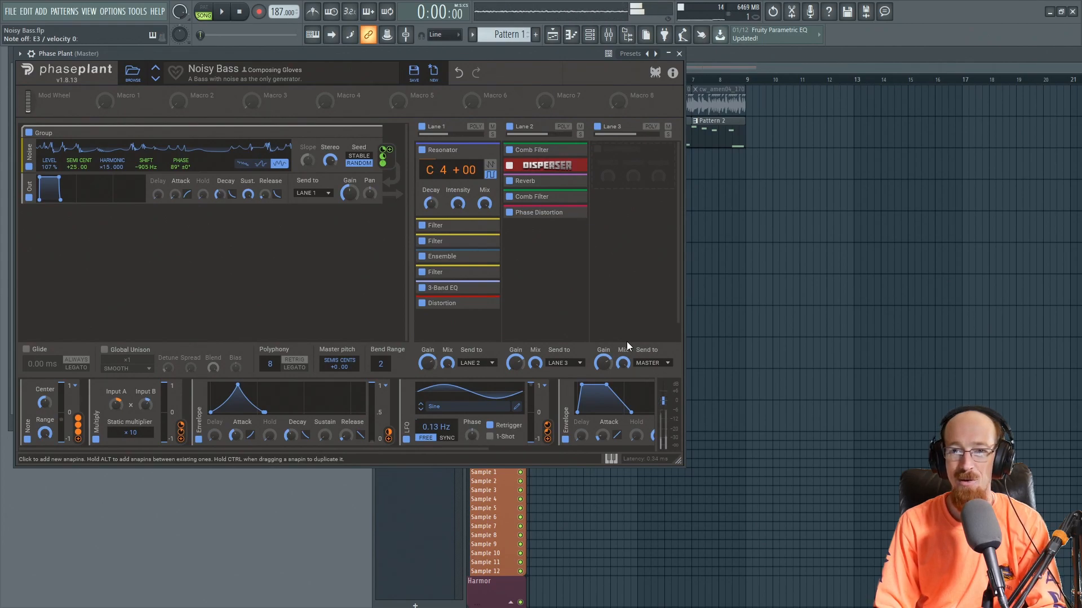
# - Bypass effect Lanes 1 and 2 to hear the raw noise generator, and re-enable both lanes
pyautogui.click(422, 126)
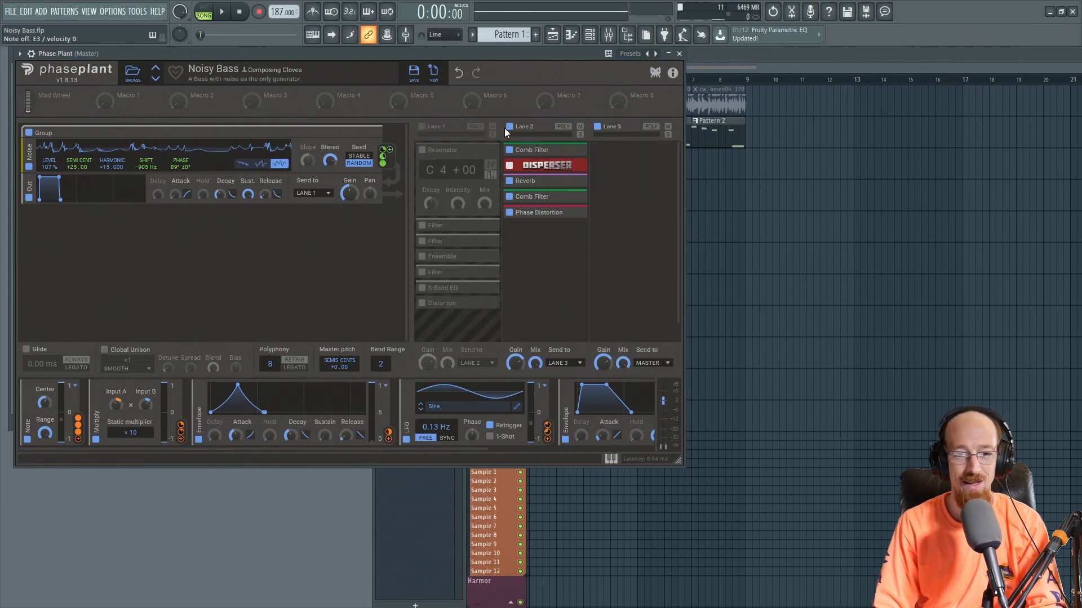
pyautogui.click(510, 126)
pyautogui.moveTo(514, 169); pyautogui.dragTo(628, 285)
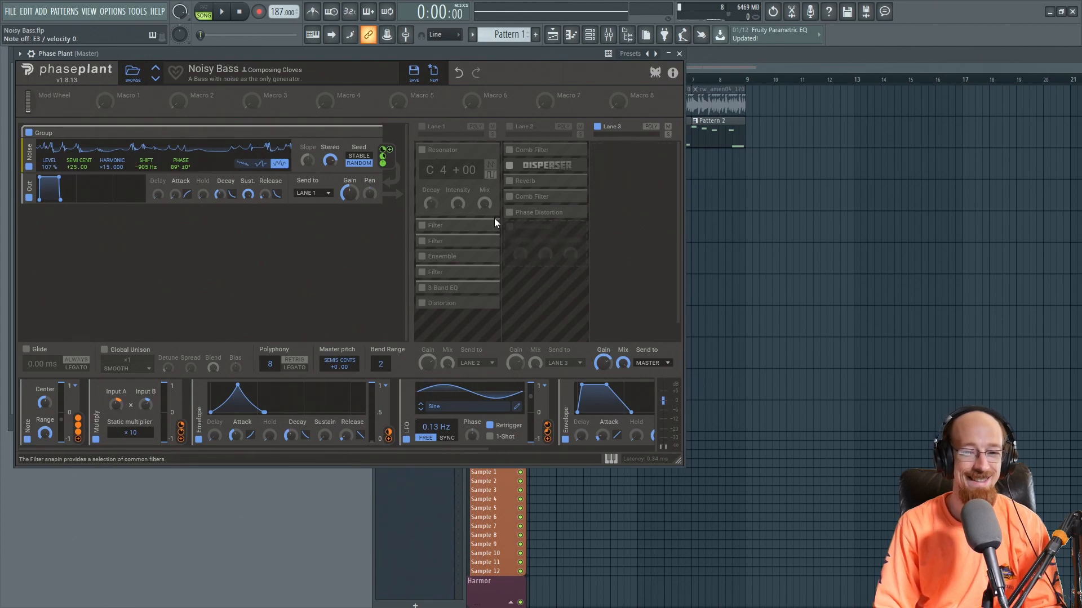
pyautogui.click(510, 127)
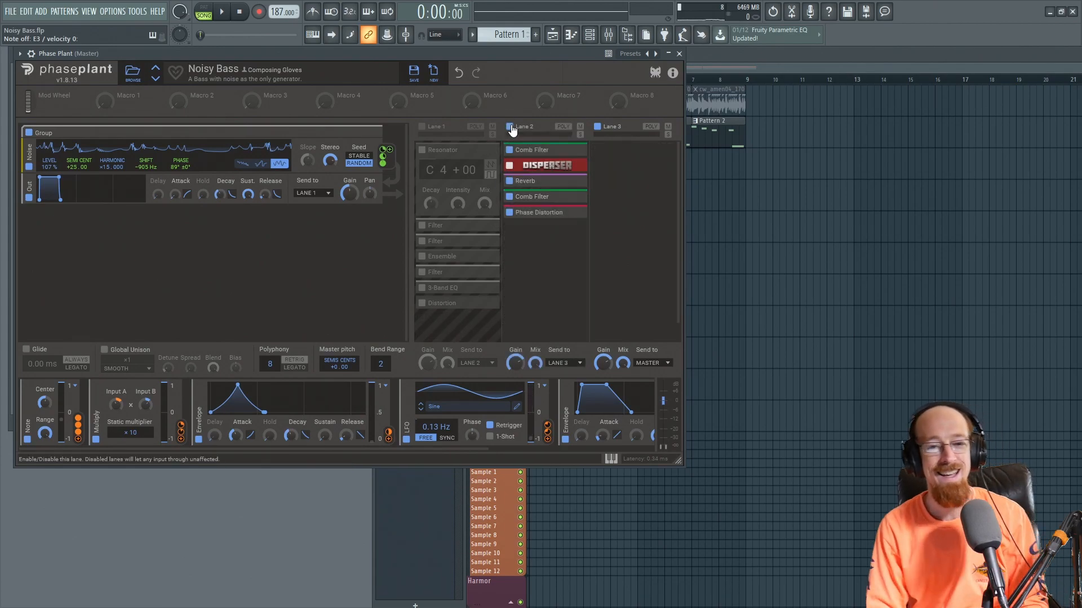
pyautogui.click(422, 127)
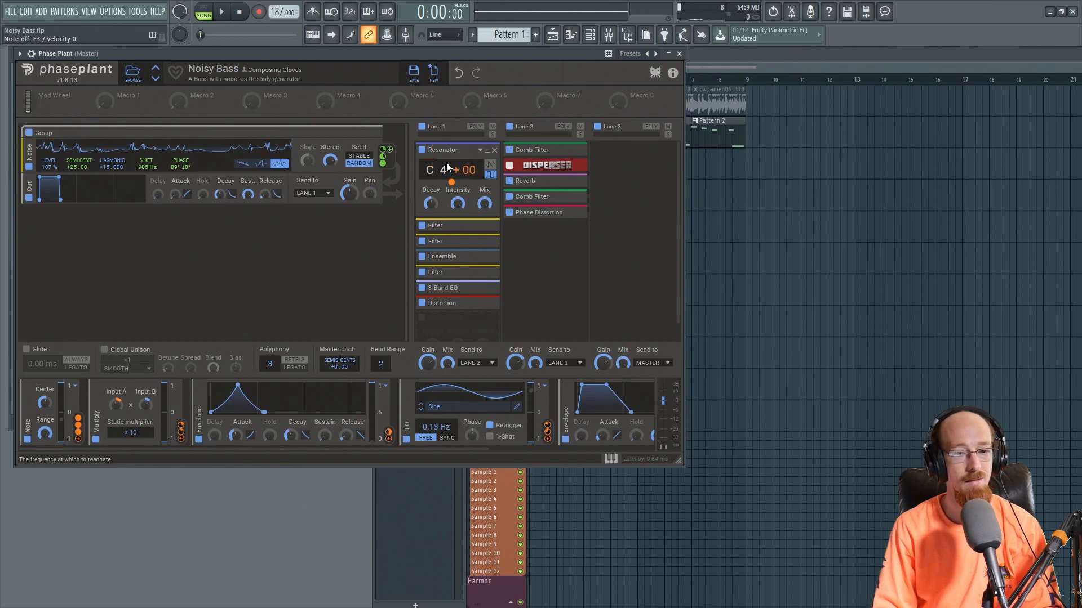
# - Disable the Resonator and the first Filter in Lane 1 to hear the difference, and re-enable both effects
pyautogui.click(422, 151)
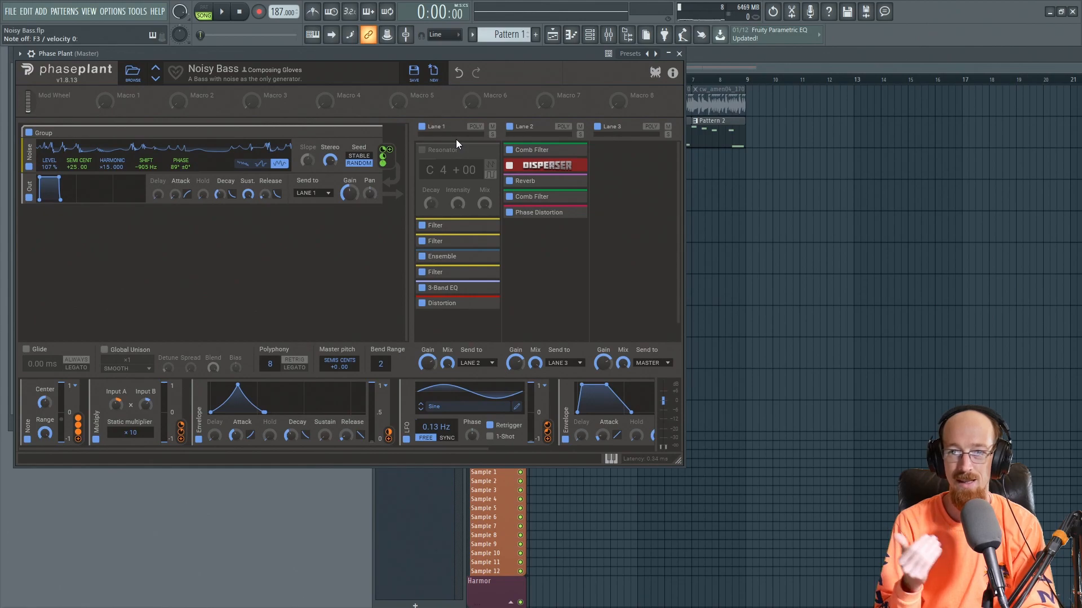
pyautogui.click(422, 226)
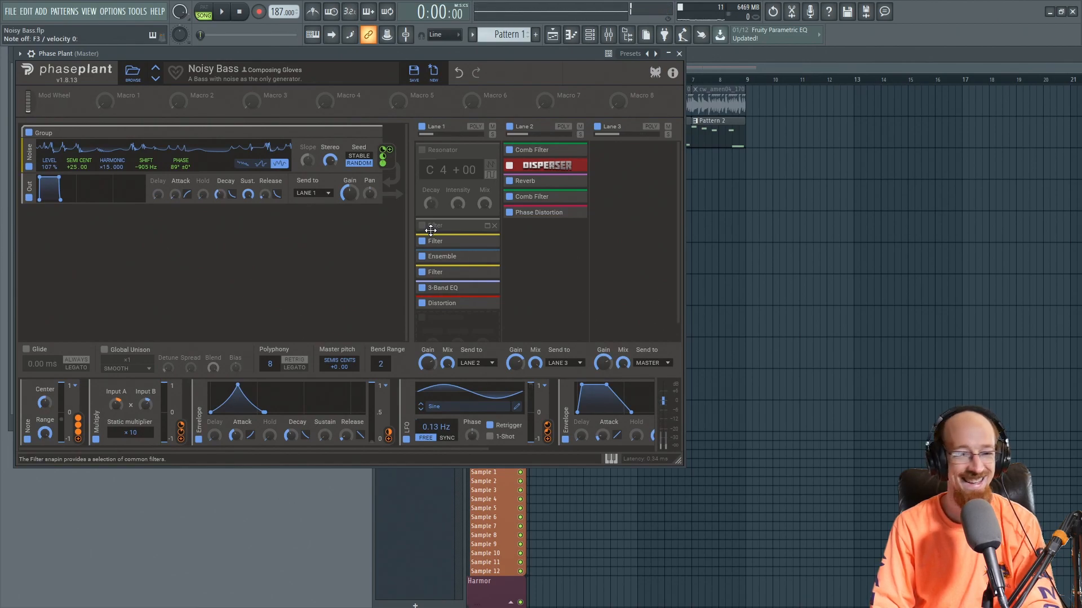
pyautogui.click(422, 226)
pyautogui.click(422, 151)
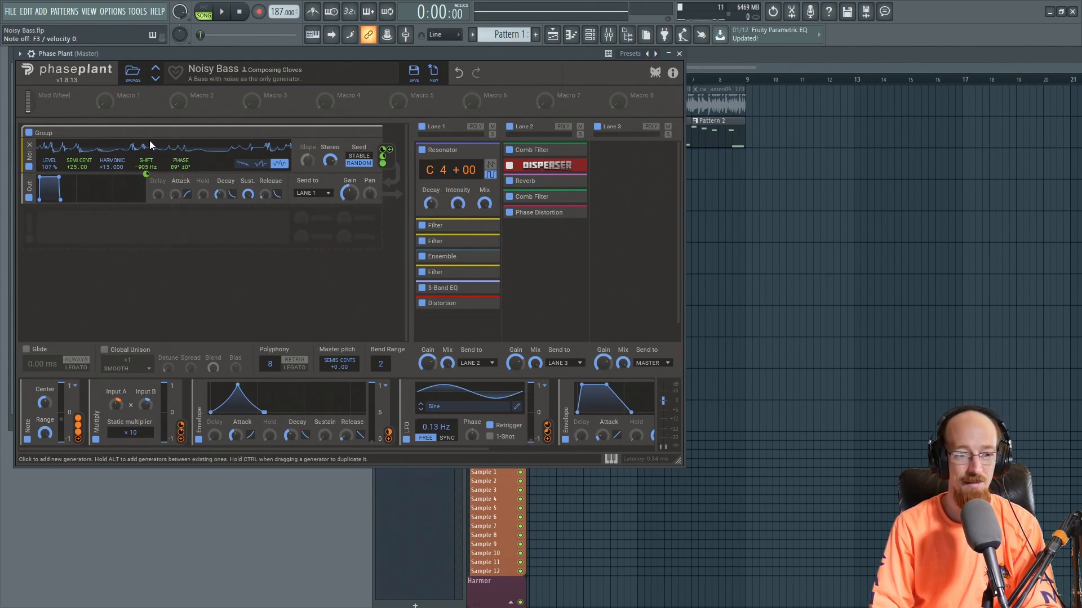
# - Audition the Noise generator's first and second noise types, and return it to the third type
pyautogui.click(245, 165)
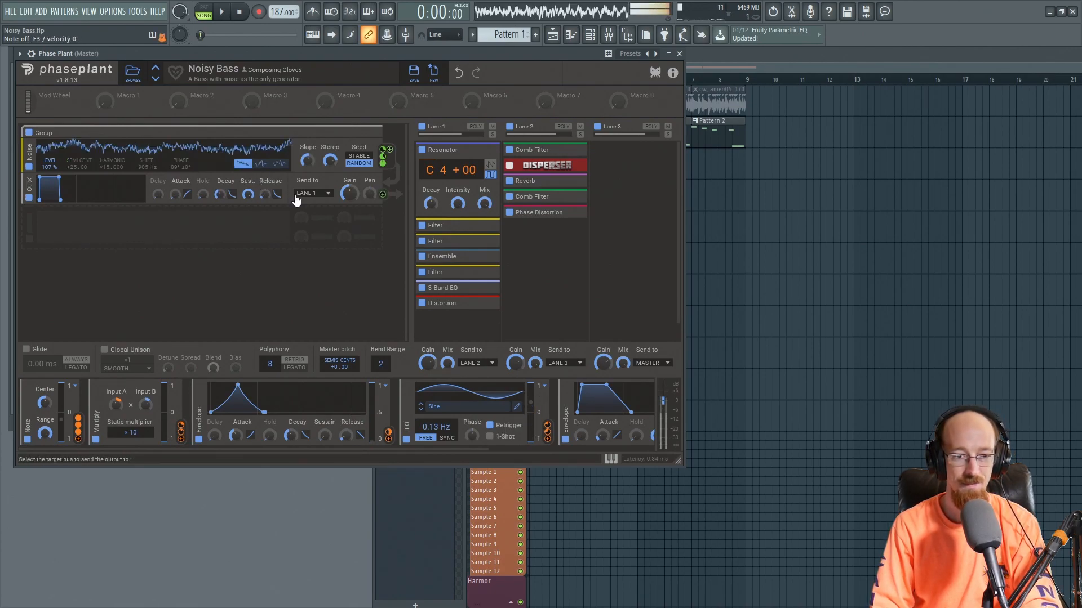
pyautogui.click(261, 165)
pyautogui.click(277, 165)
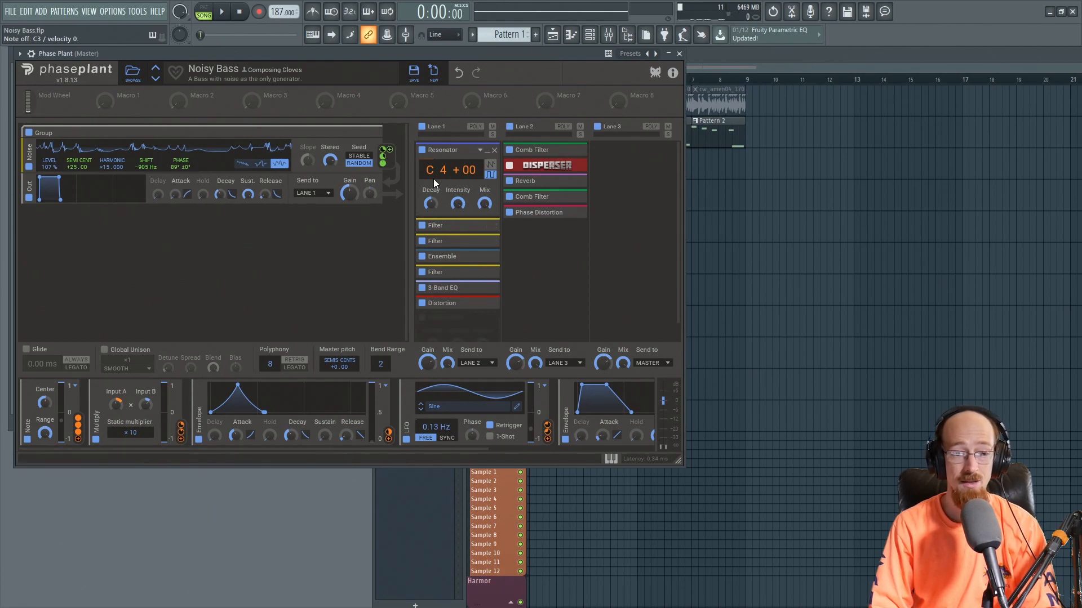
# - Expand Lane 1's first Filter, compare the sound with it off and on, and collapse it together with the Resonator
pyautogui.doubleClick(521, 214)
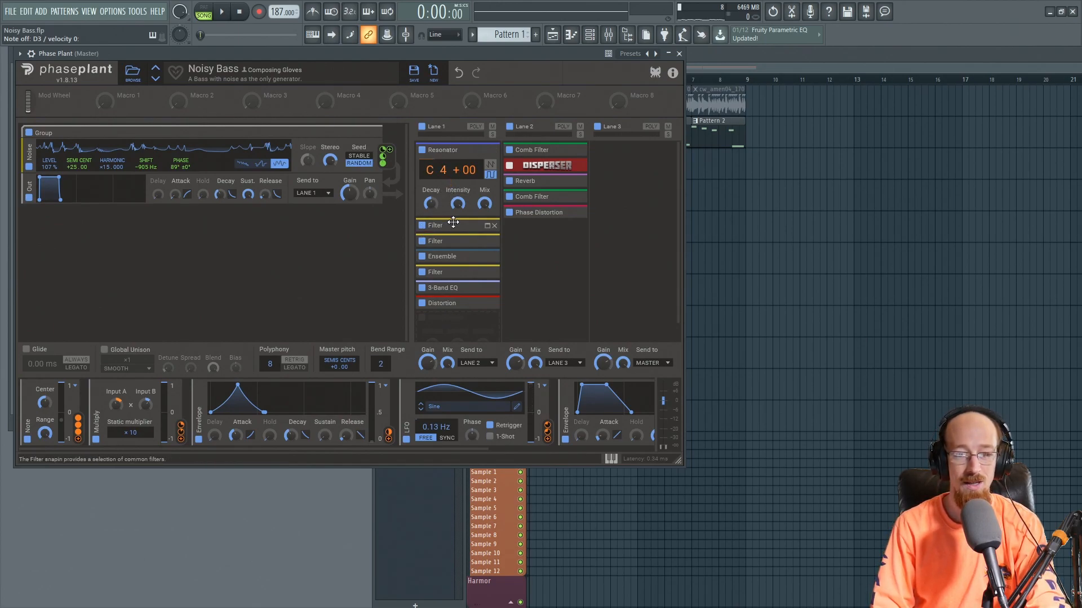
pyautogui.click(487, 227)
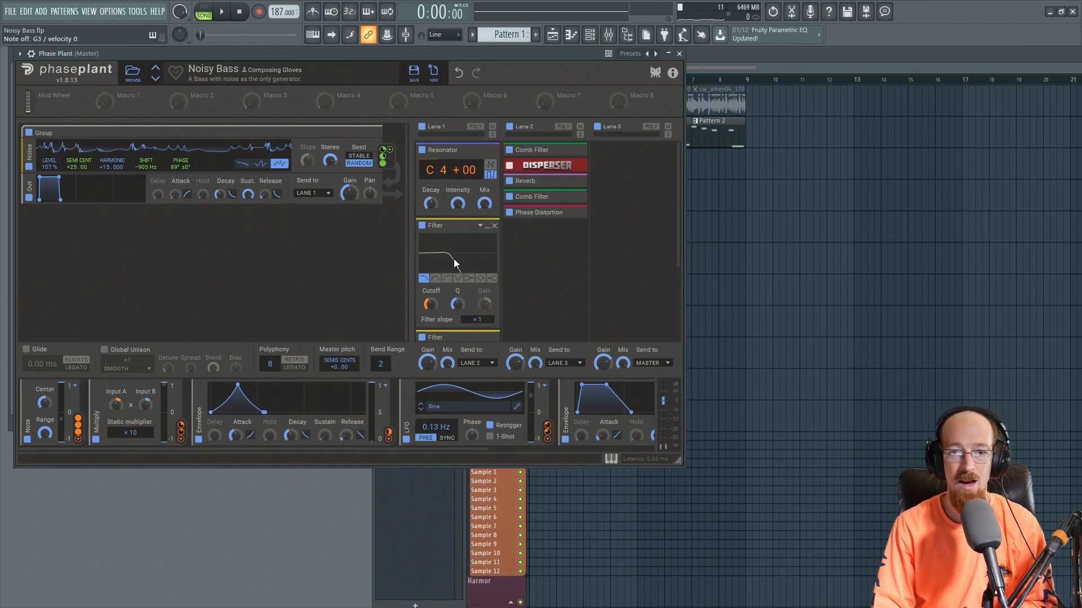
pyautogui.click(423, 226)
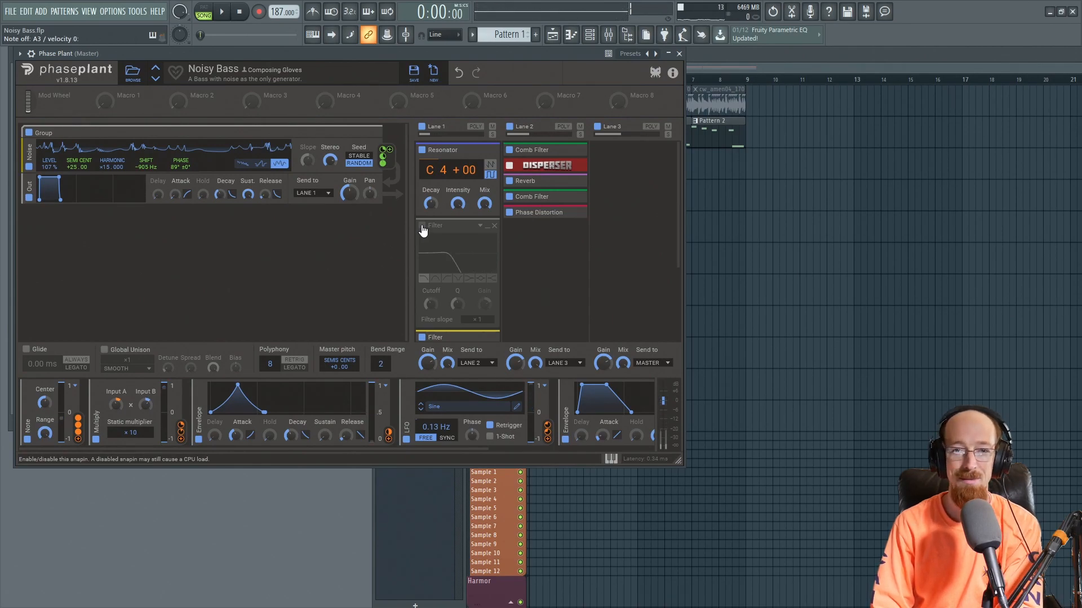
pyautogui.click(423, 226)
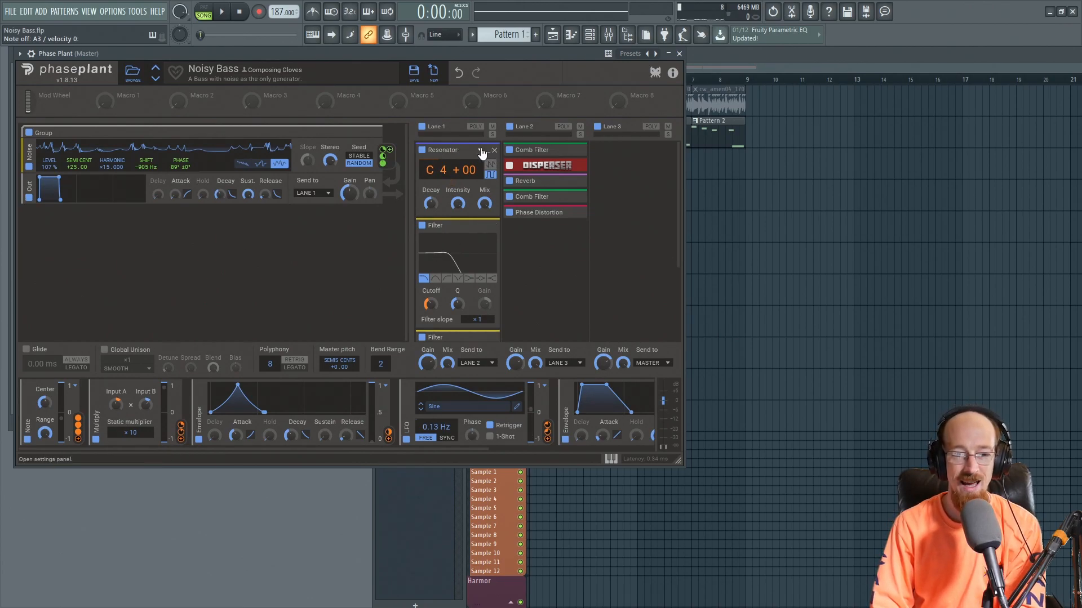
pyautogui.click(480, 151)
pyautogui.click(487, 166)
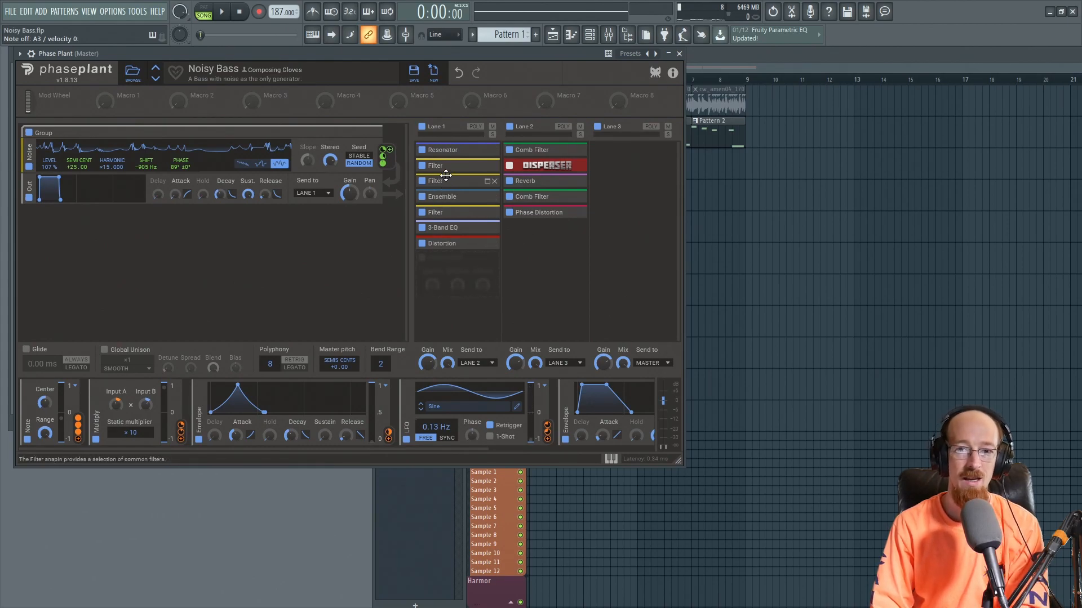
# - Bypass Lane 2 to hear Lane 1's effects alone, and re-enable it
pyautogui.click(510, 127)
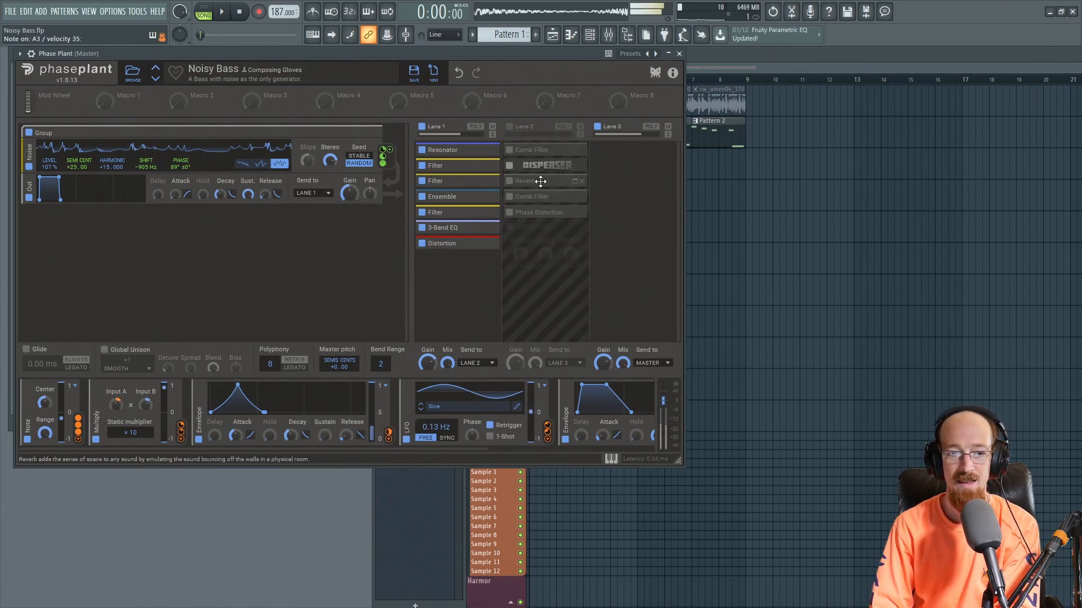
pyautogui.click(510, 127)
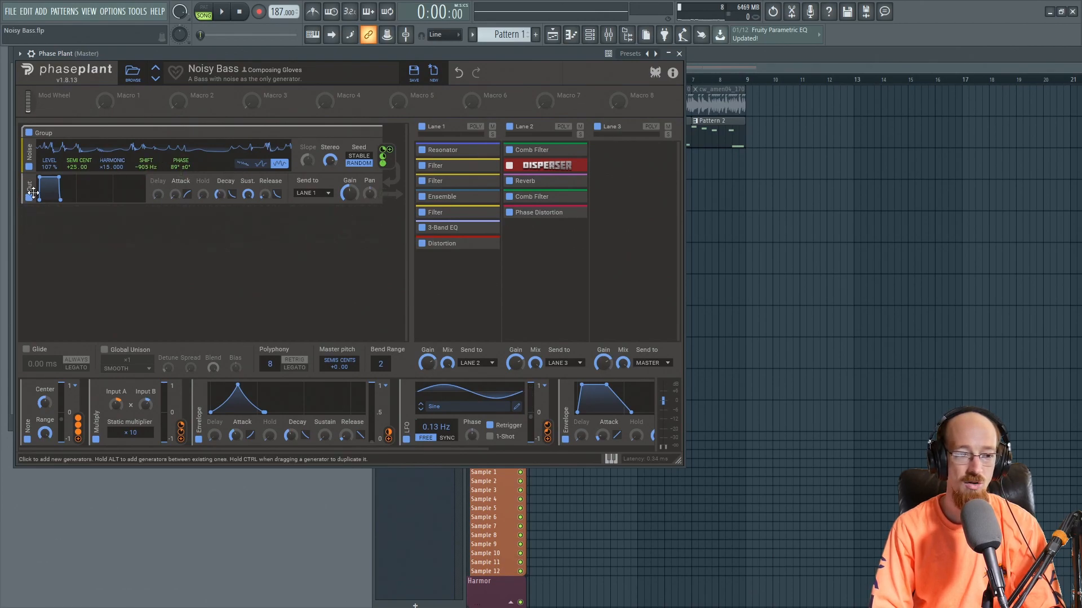
# - Add a second output module below the existing one in the generator group, and remove it again
pyautogui.click(167, 229)
pyautogui.click(269, 296)
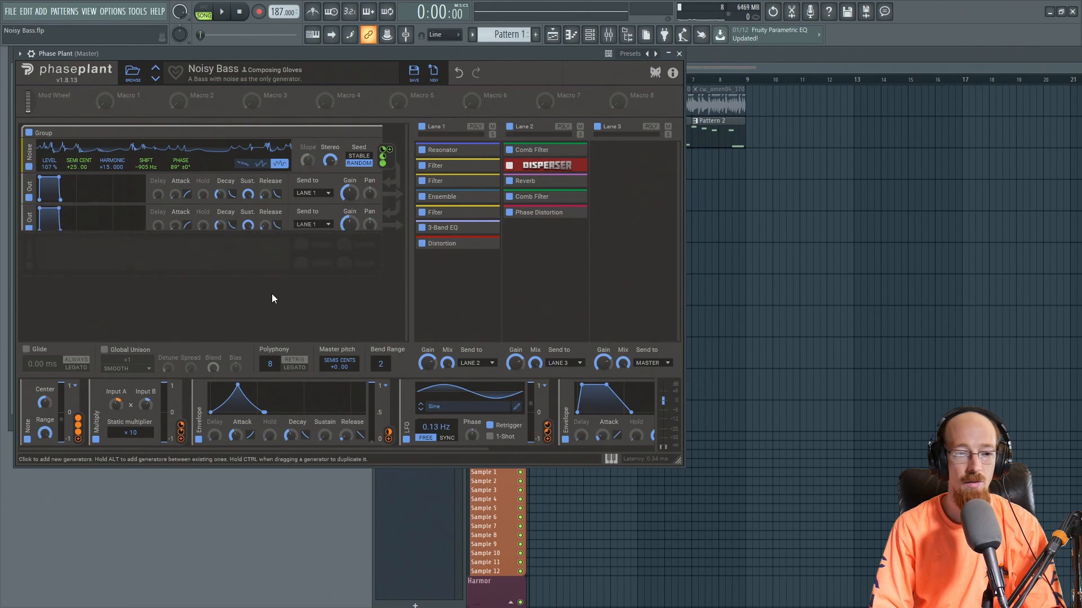
pyautogui.click(29, 212)
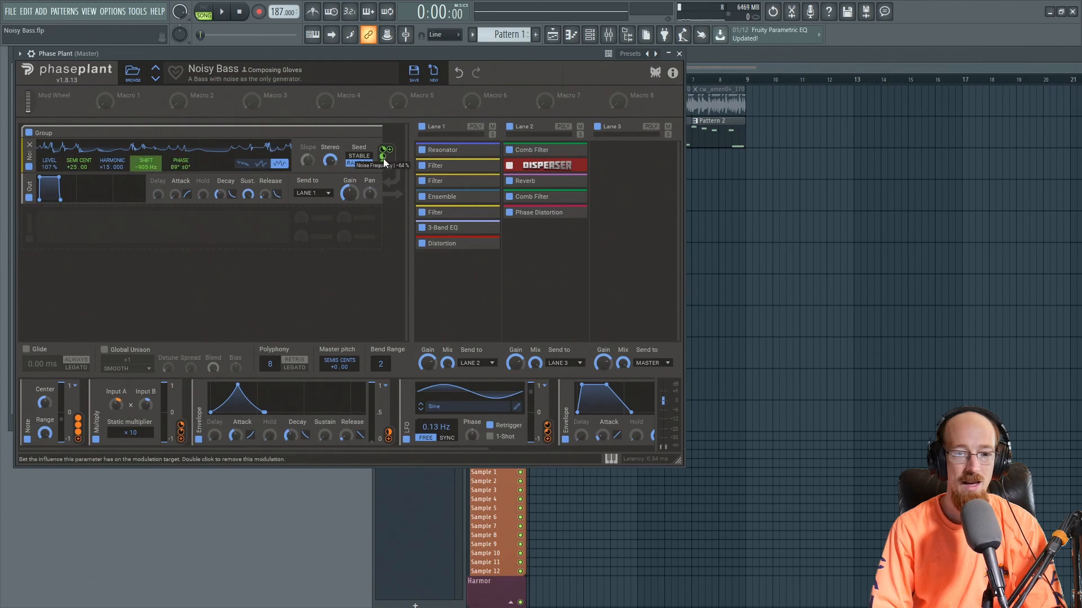
# - Remove the modulations from the Noise generator and play the arrangement to hear it unmodulated
pyautogui.moveTo(383, 159)
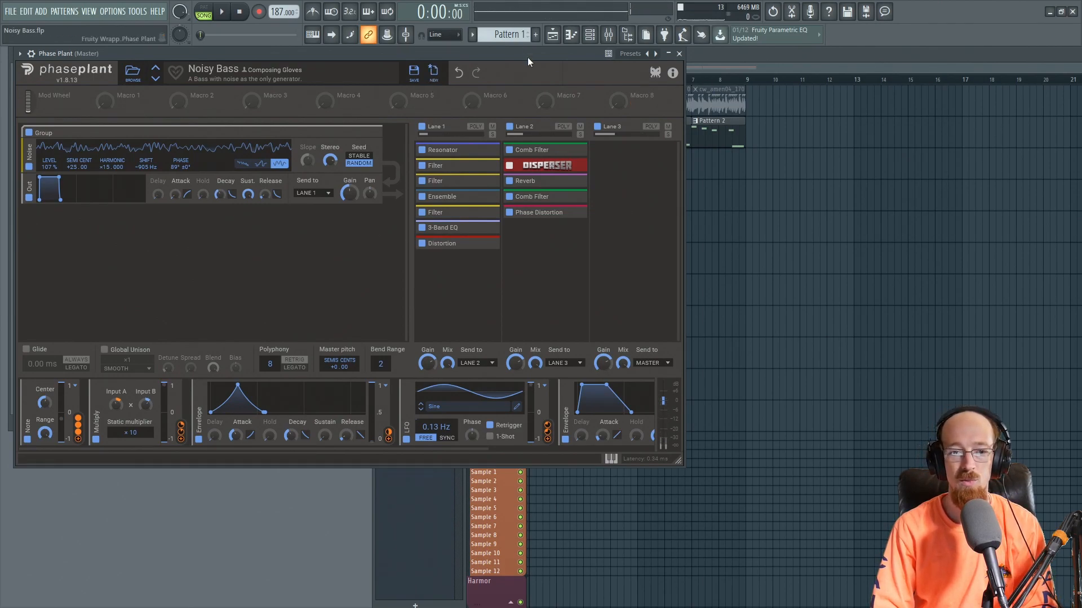
pyautogui.press('space')
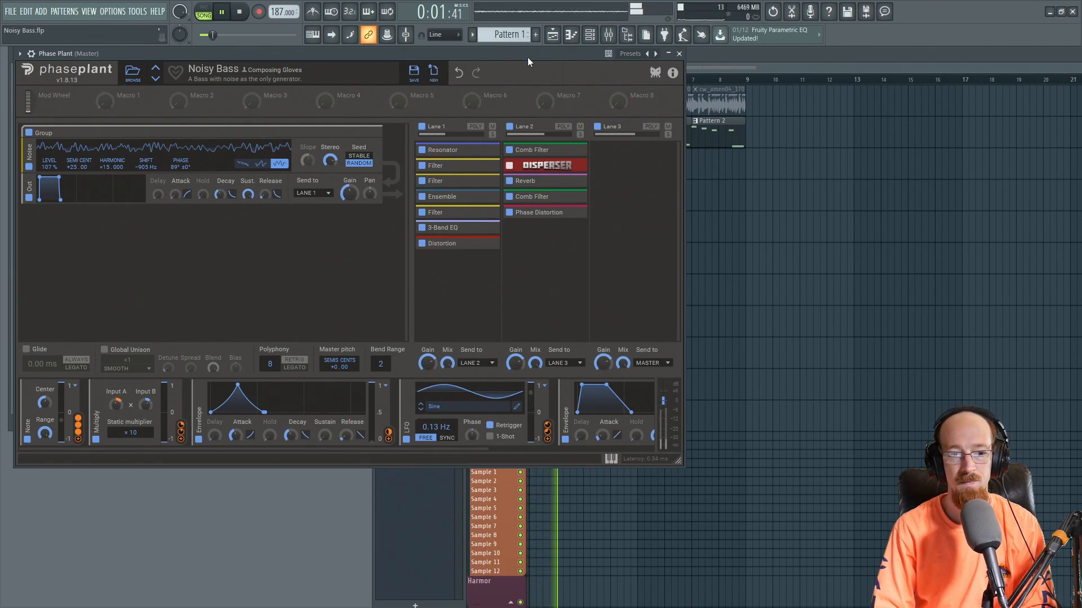
pyautogui.moveTo(512, 93)
pyautogui.press('space')
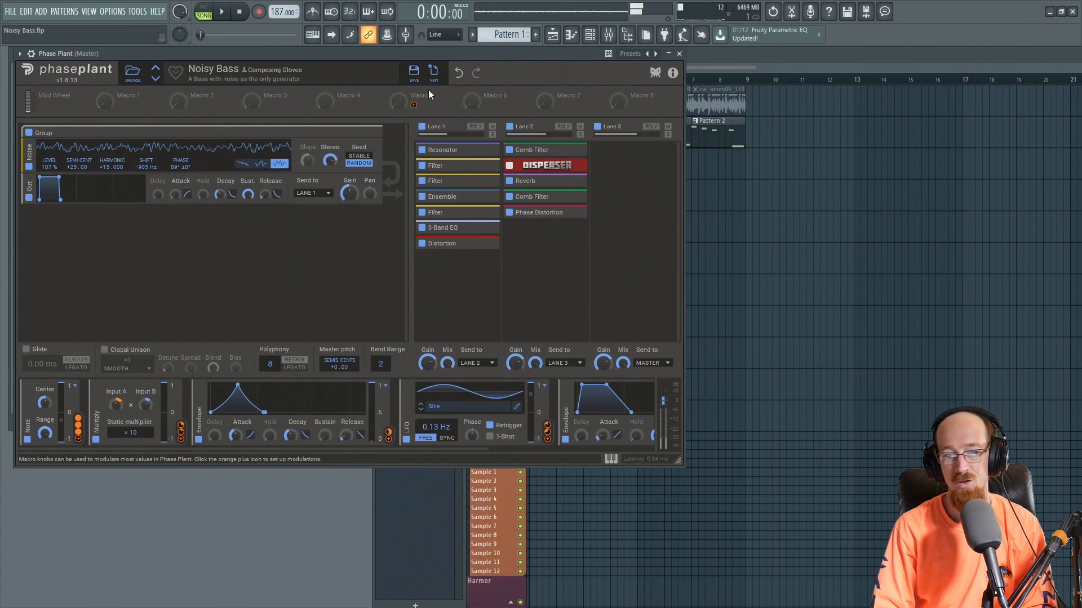
# - Undo the removal of the Noise generator's modulations, playing the arrangement between undos to compare the sound
pyautogui.press('space')
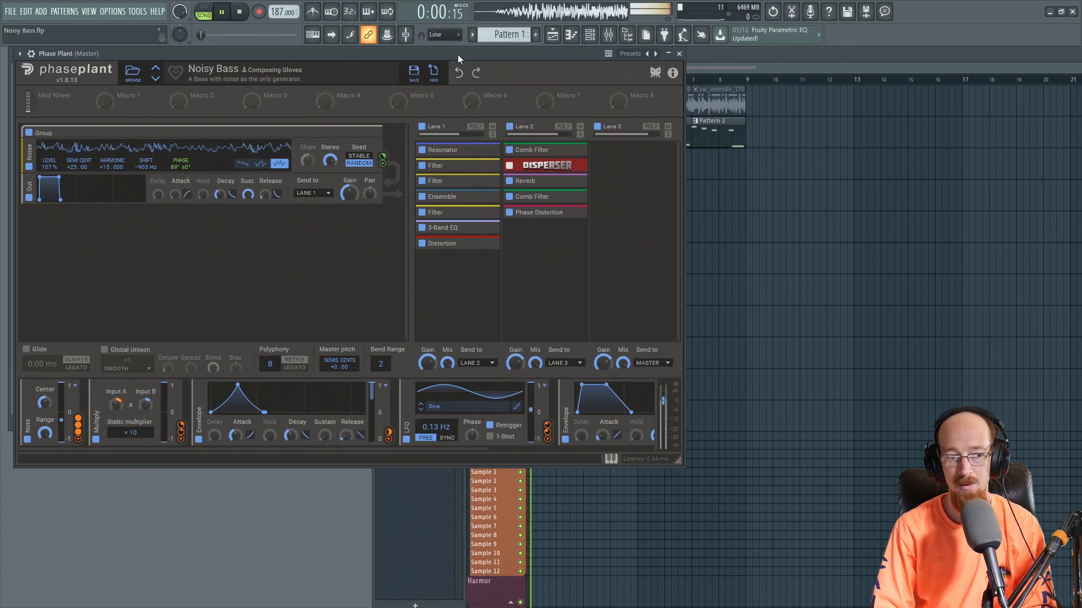
pyautogui.press('space')
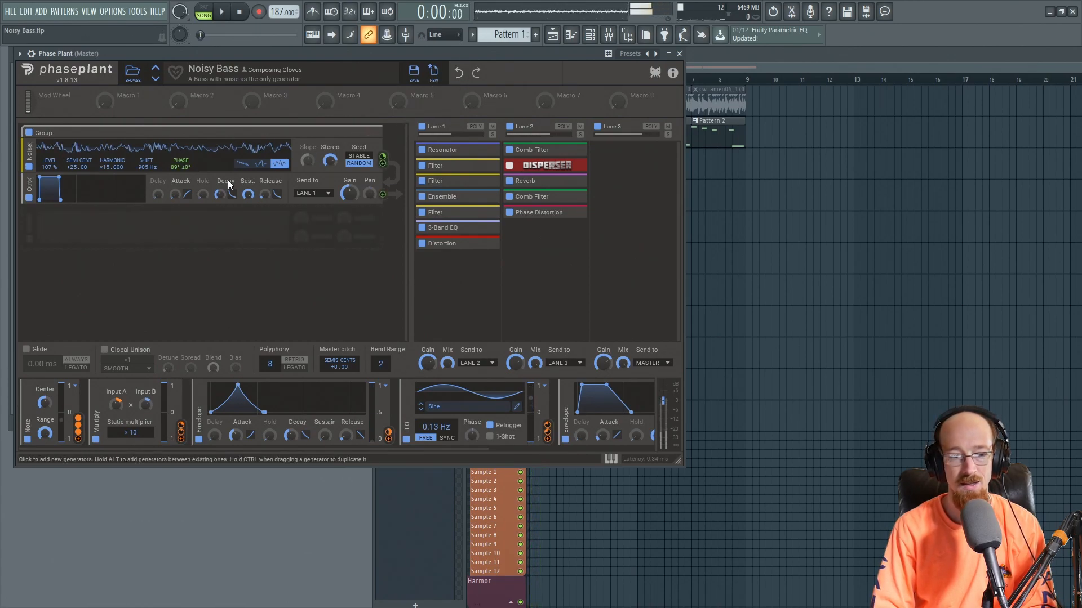
pyautogui.click(460, 74)
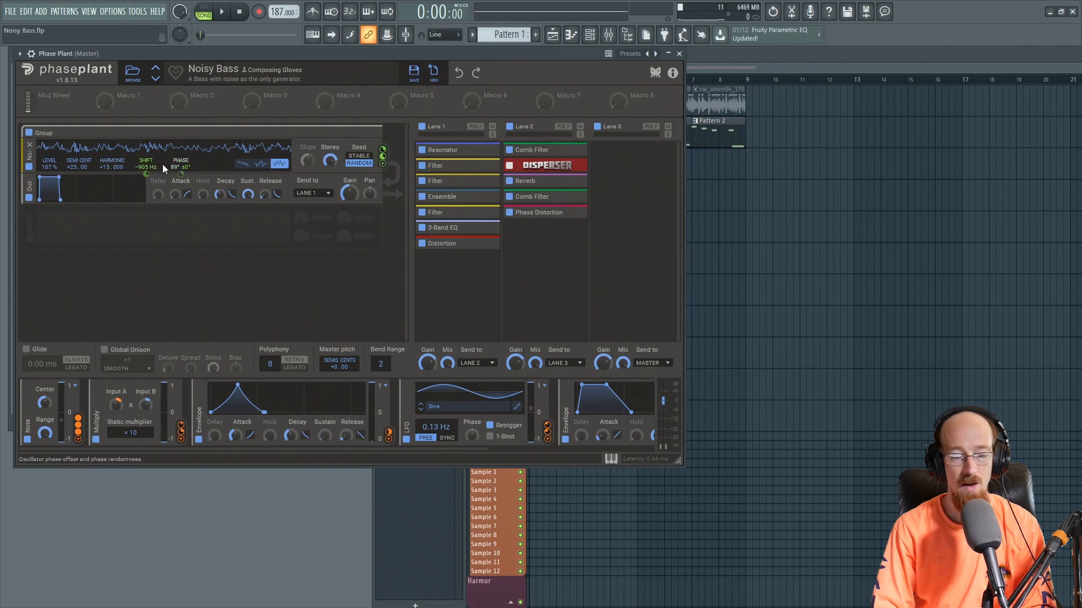
pyautogui.press('space')
pyautogui.press('space')
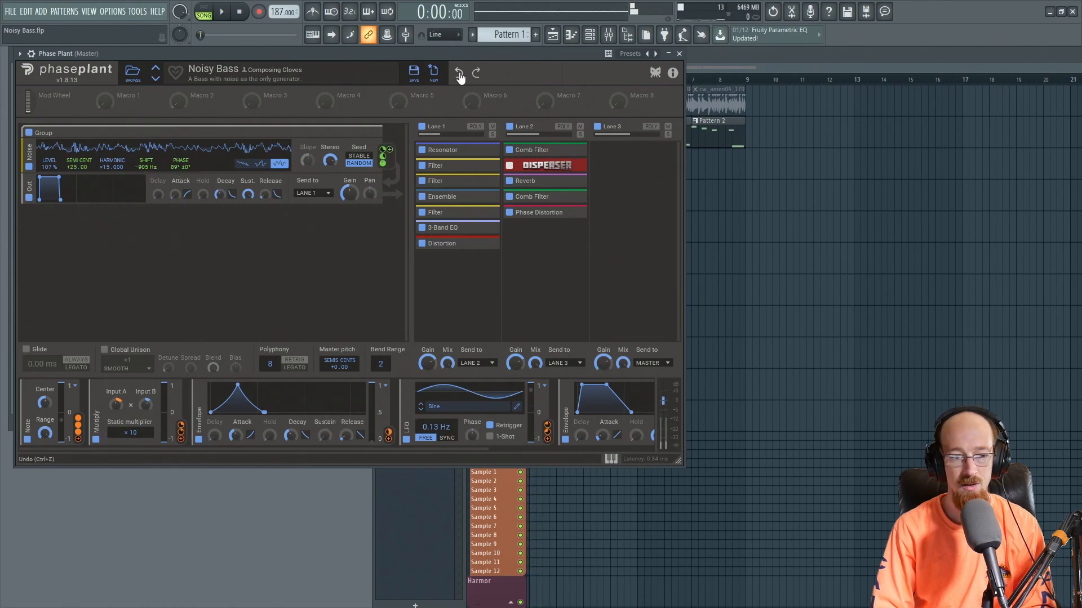
pyautogui.press('space')
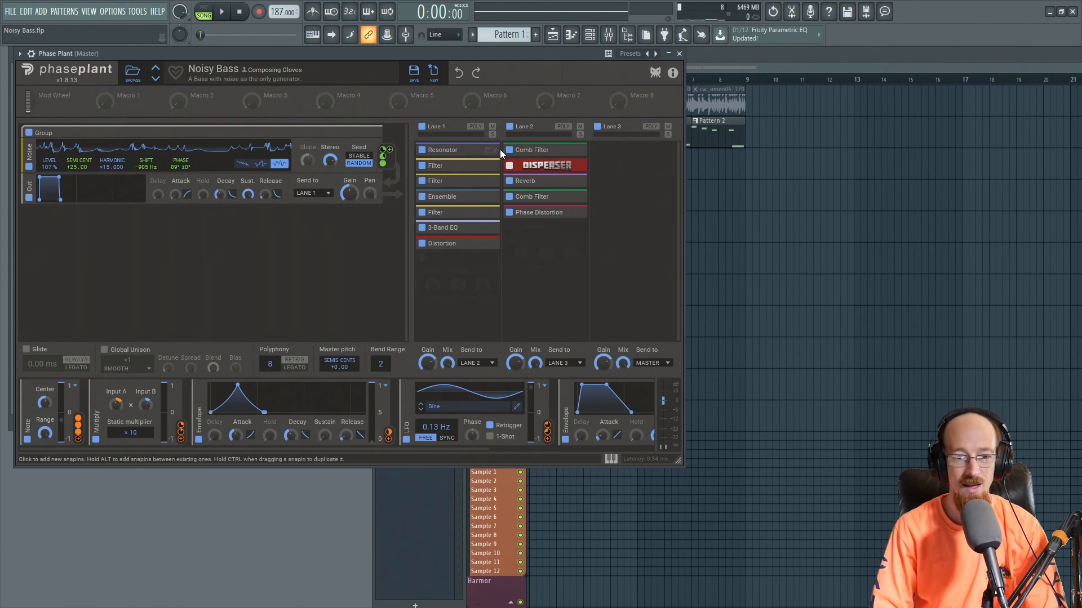
# - Expand the Resonator in Lane 1 and disable every other effect in Lanes 1 and 2
pyautogui.click(482, 151)
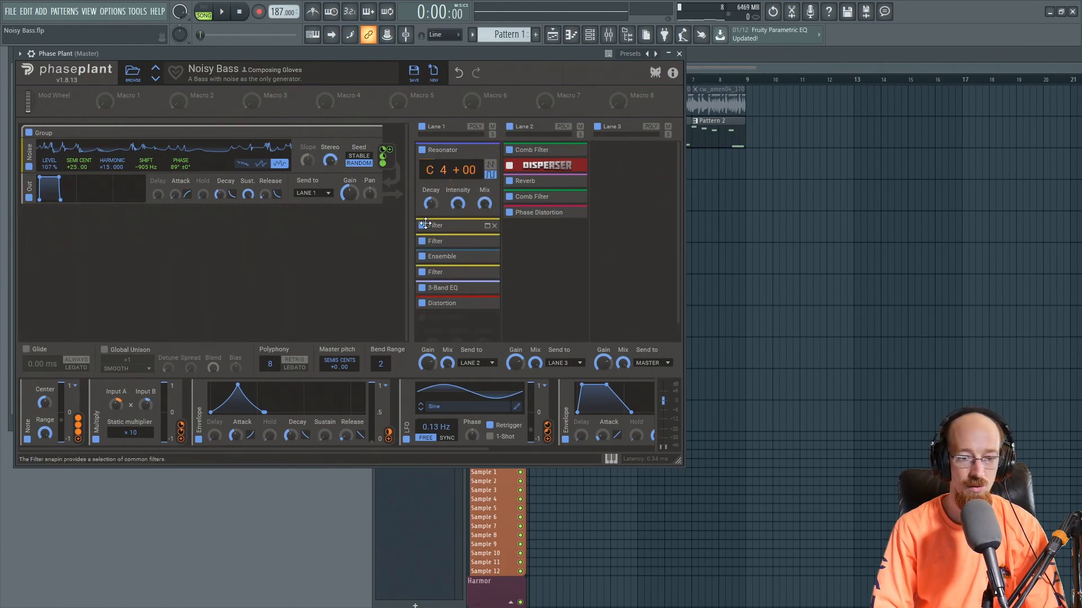
pyautogui.click(422, 257)
pyautogui.click(422, 272)
pyautogui.click(422, 288)
pyautogui.click(422, 303)
pyautogui.click(510, 212)
pyautogui.click(509, 197)
pyautogui.click(509, 181)
pyautogui.click(510, 150)
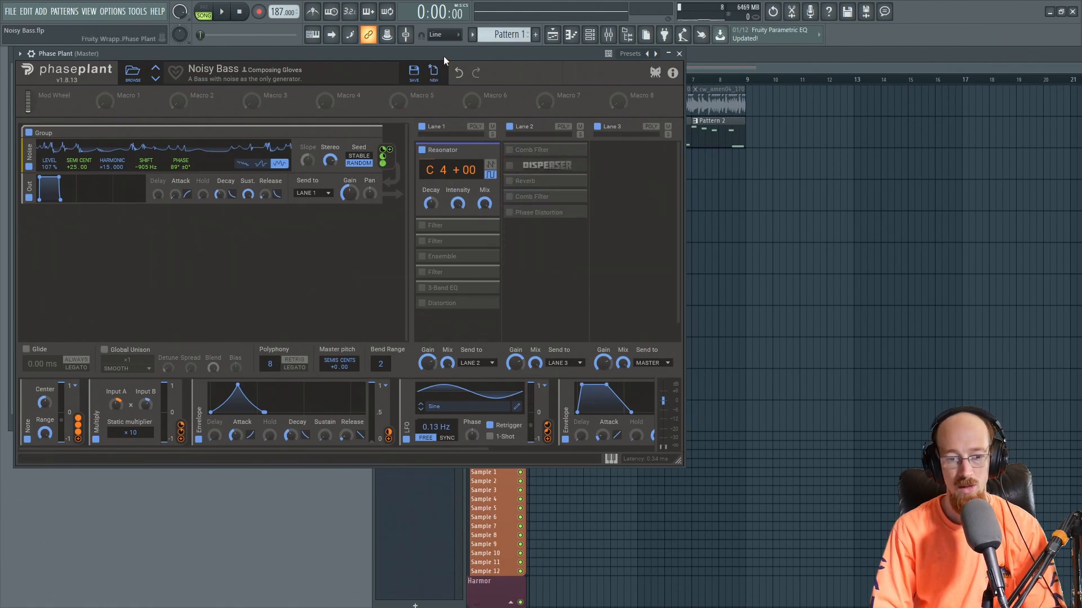
# - Play the arrangement through the Resonator alone and compare its sawtooth and square modes, ending on square
pyautogui.press('space')
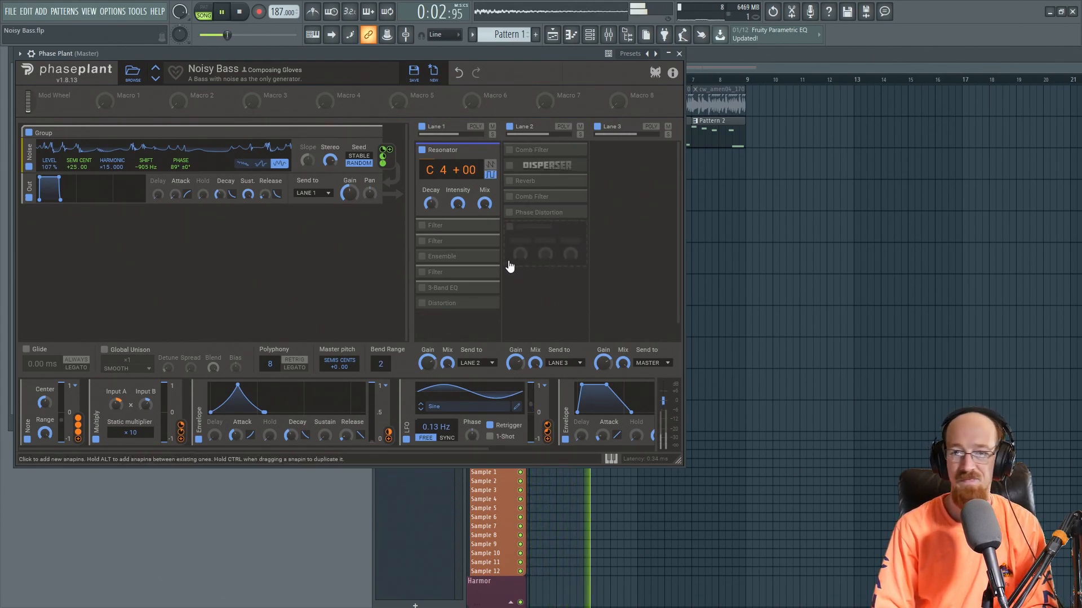
pyautogui.press('space')
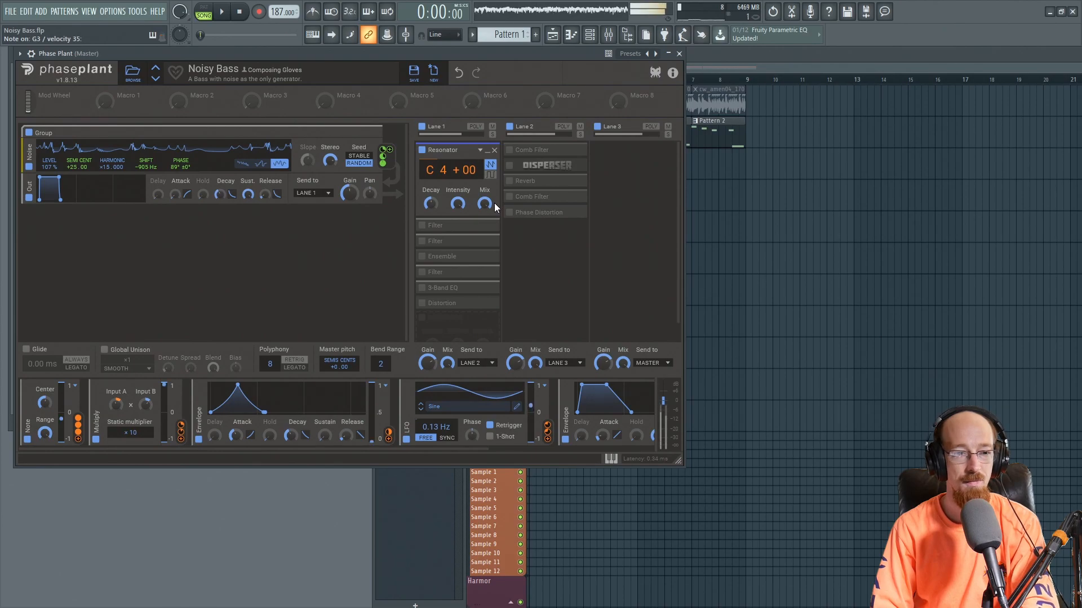
pyautogui.click(490, 175)
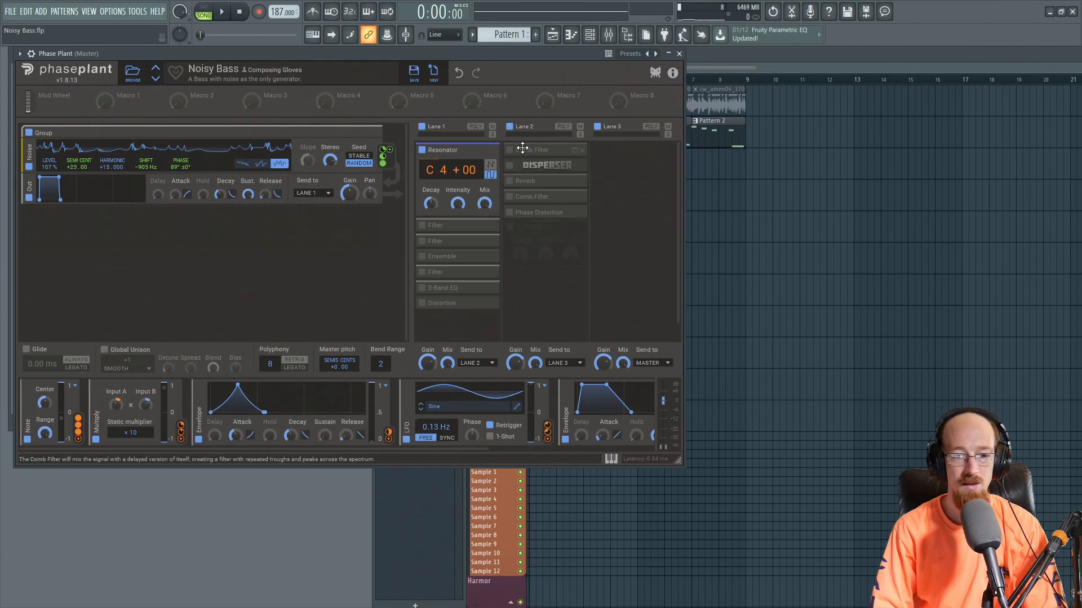
# - Enable the first Filter below the Resonator in Lane 1 and open its low-pass settings to audition it, collapsing both effects when done
pyautogui.click(487, 151)
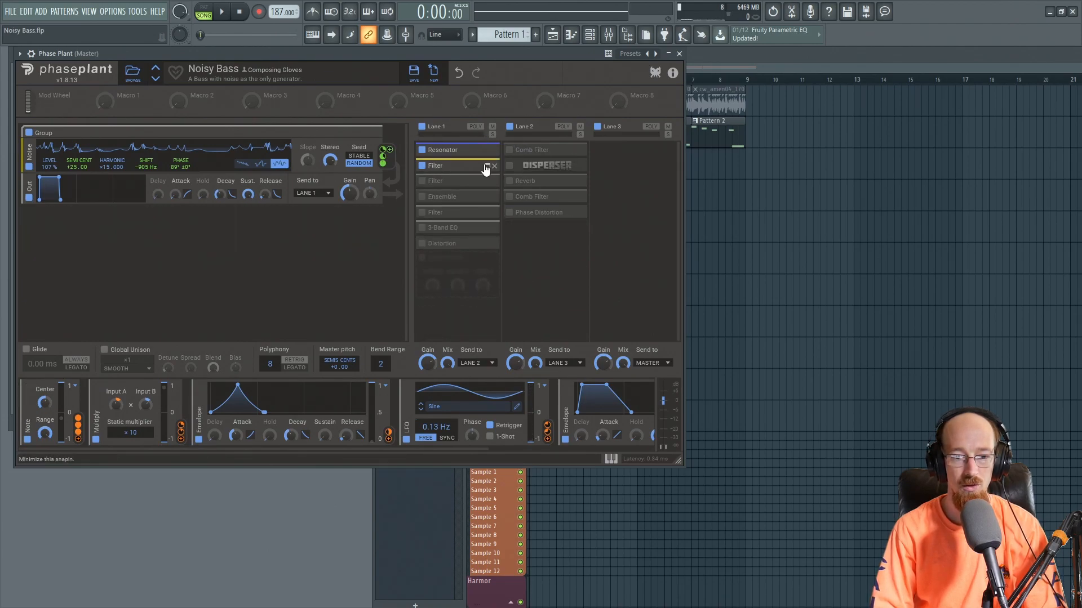
pyautogui.click(480, 167)
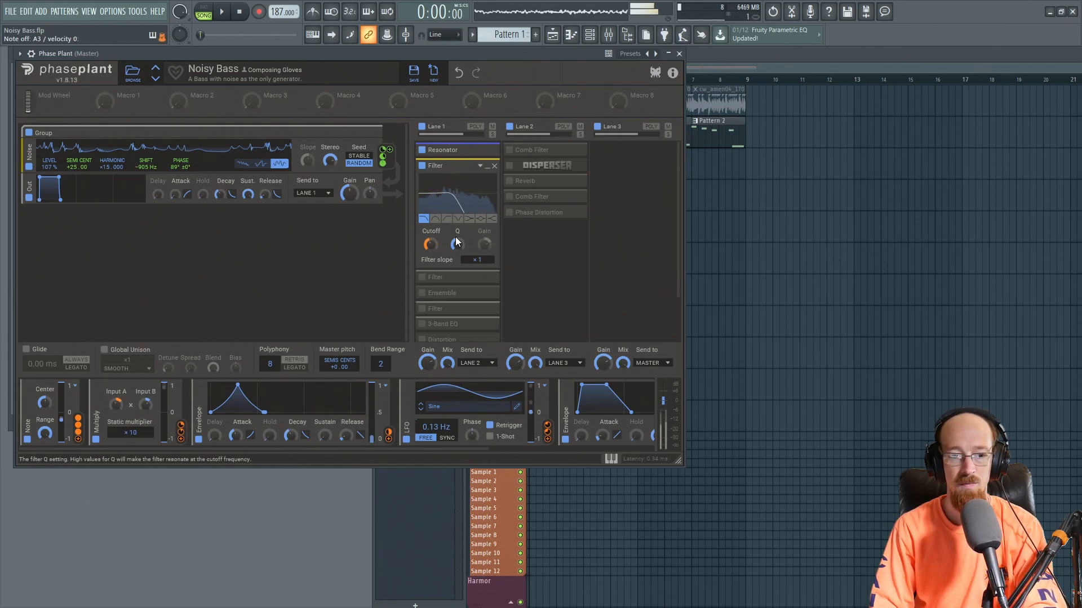
pyautogui.click(488, 171)
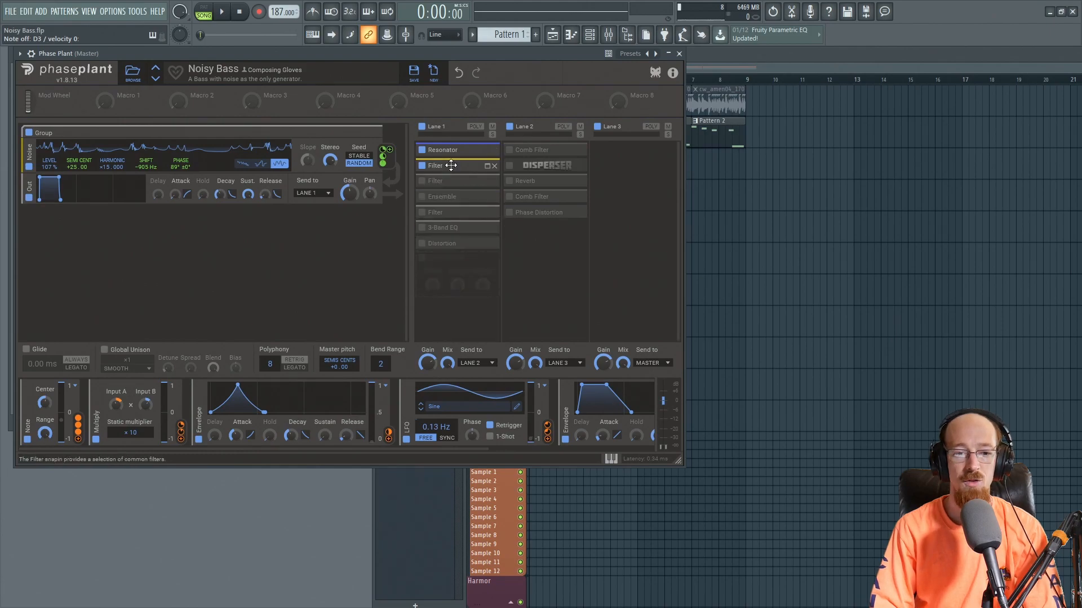
# - Expand and enable the second Filter in Lane 1, bypassing it briefly to compare the sound with and without its peak
pyautogui.click(488, 182)
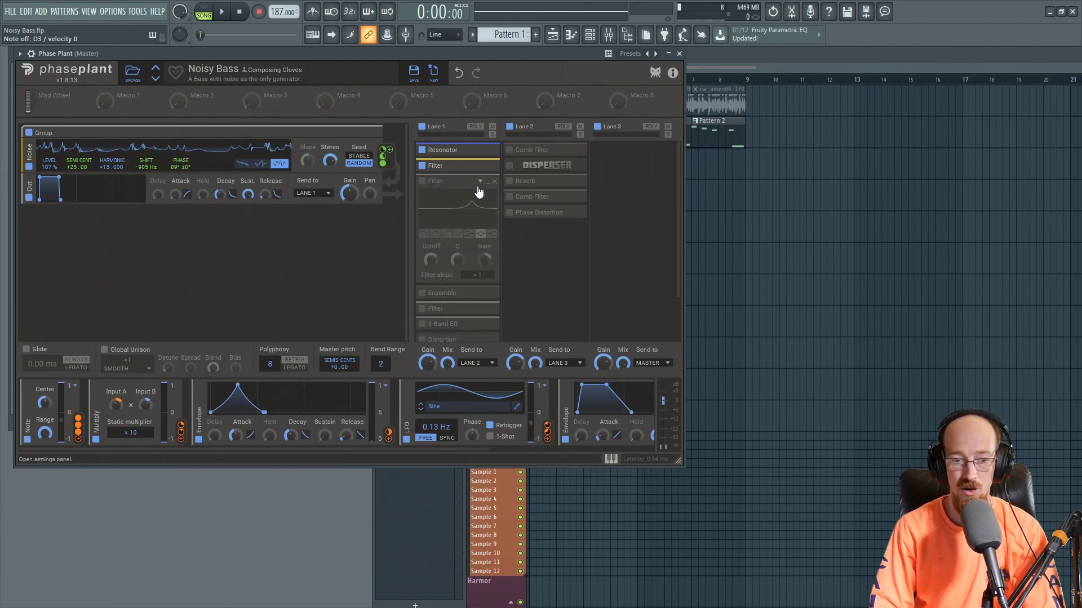
pyautogui.click(422, 181)
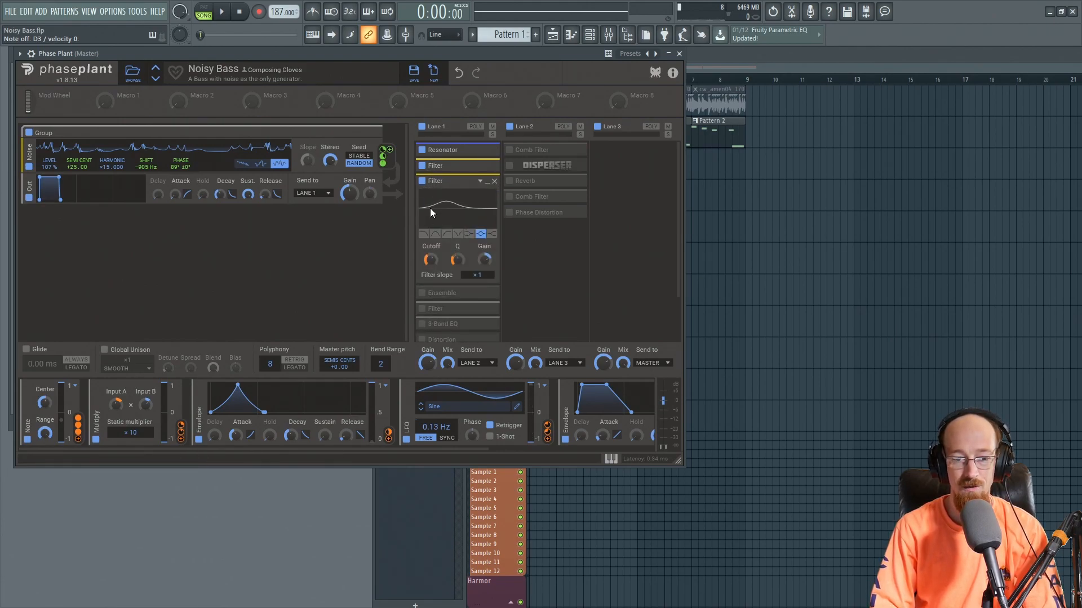
pyautogui.moveTo(429, 260); pyautogui.dragTo(429, 236)
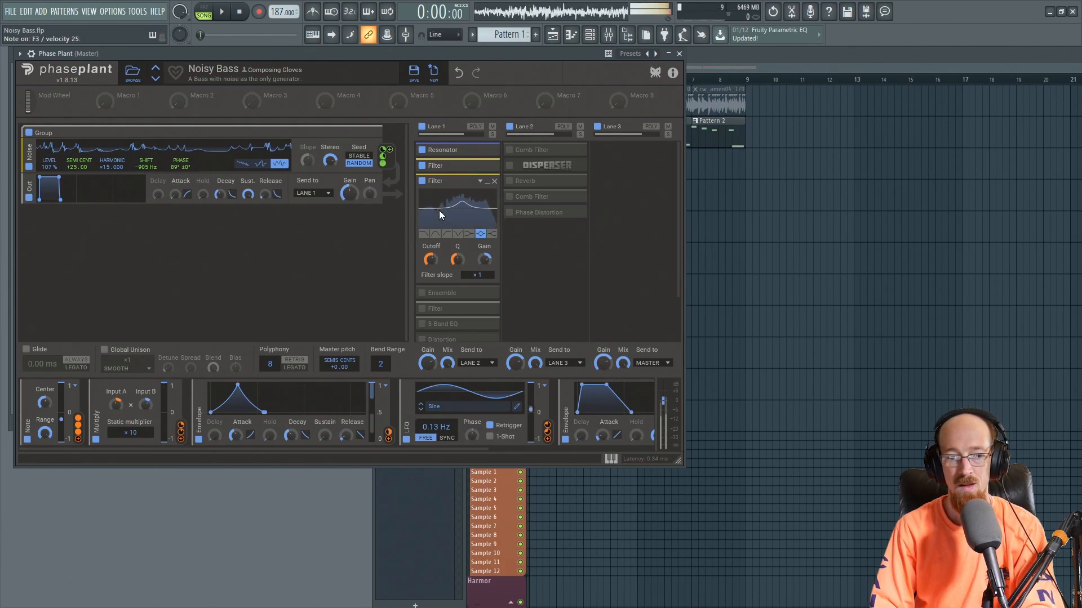
pyautogui.click(422, 167)
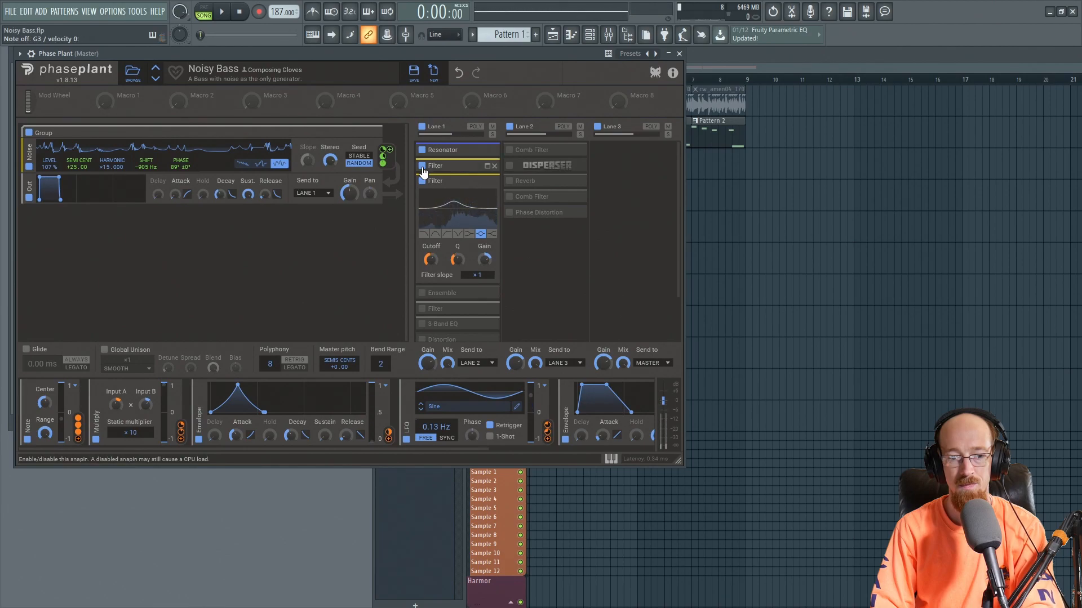
pyautogui.click(422, 182)
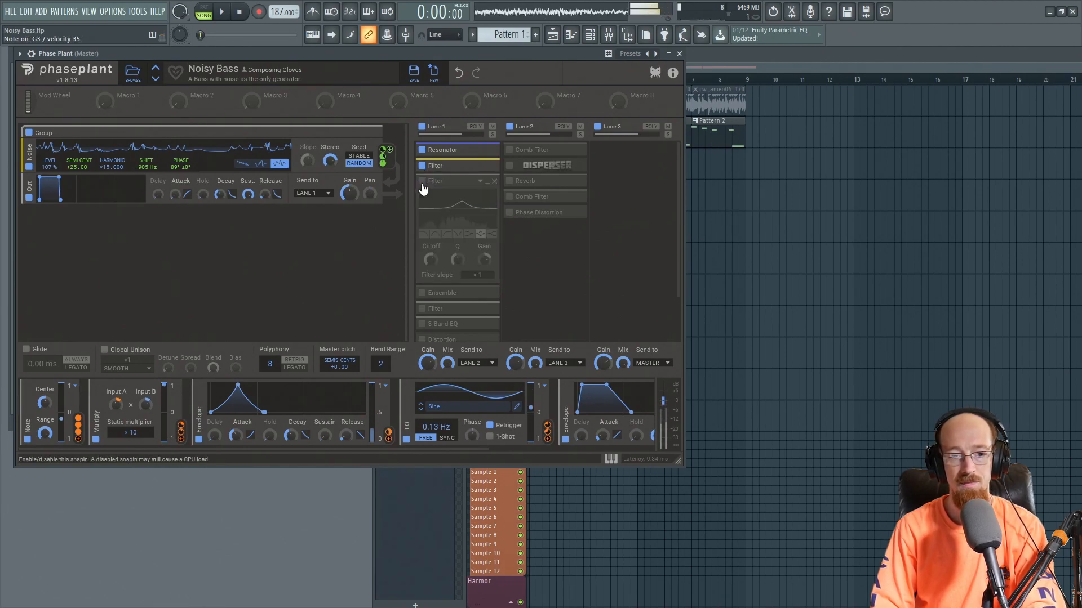
pyautogui.click(422, 182)
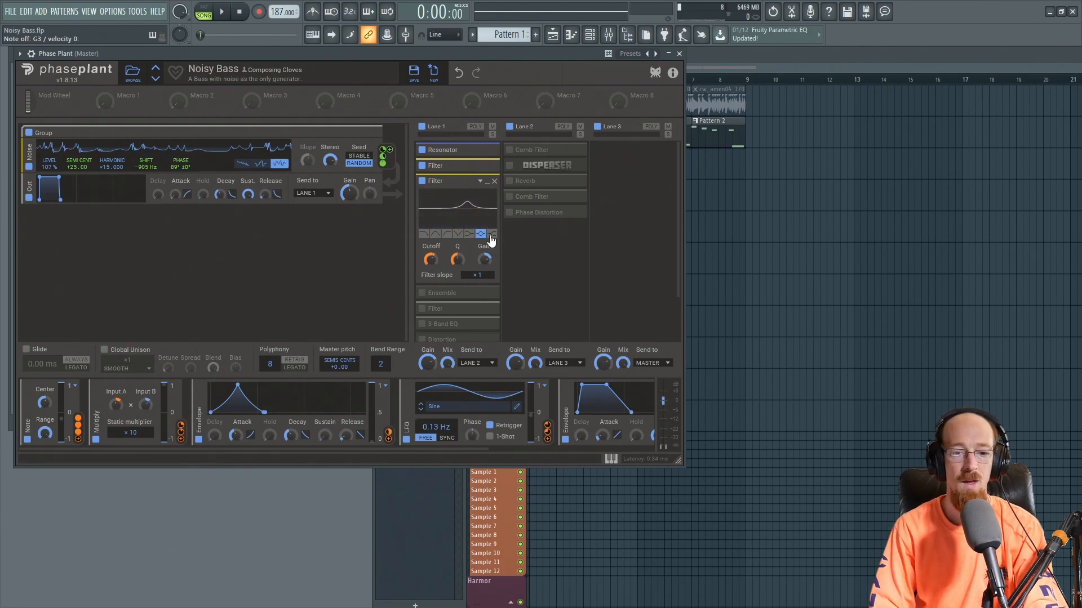
# - Enable the Ensemble in Lane 1 and audition it with its settings expanded, collapsing it when done
pyautogui.click(421, 293)
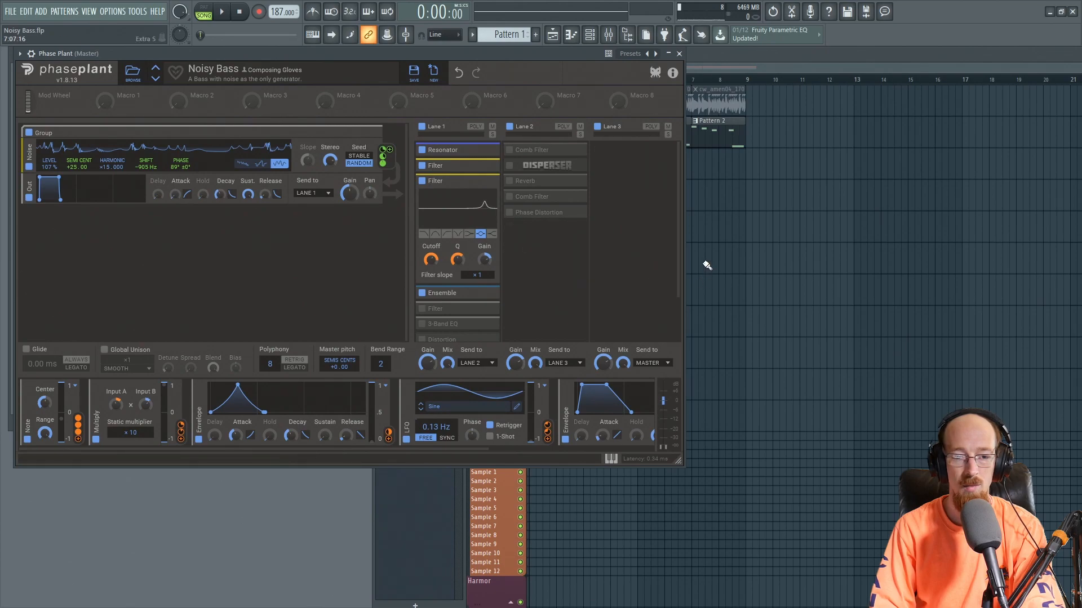
pyautogui.scroll(-1, 678, 277)
pyautogui.click(484, 259)
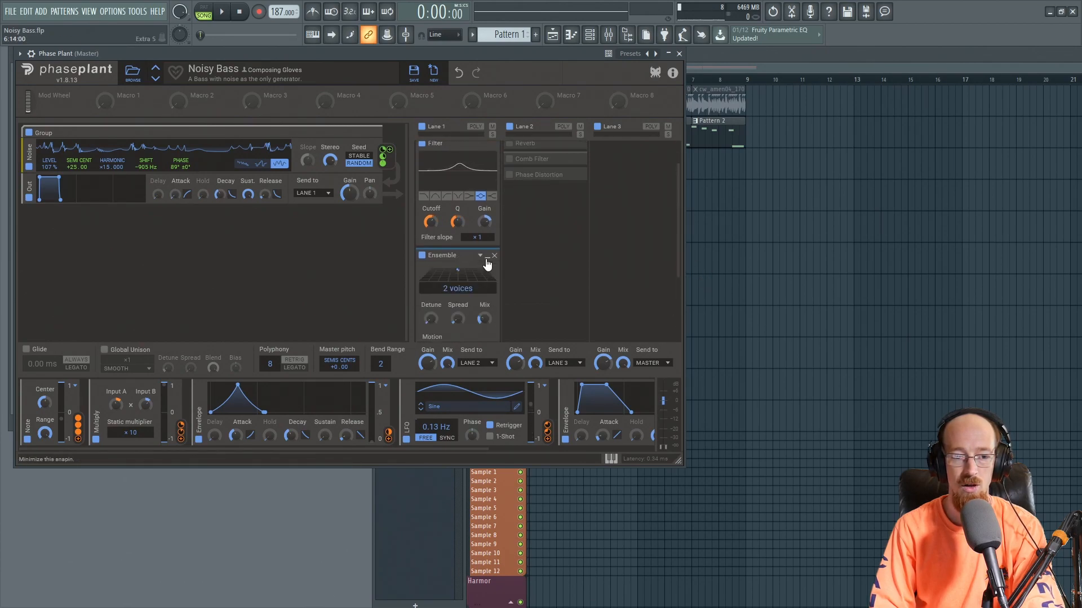
pyautogui.scroll(-2, 678, 255)
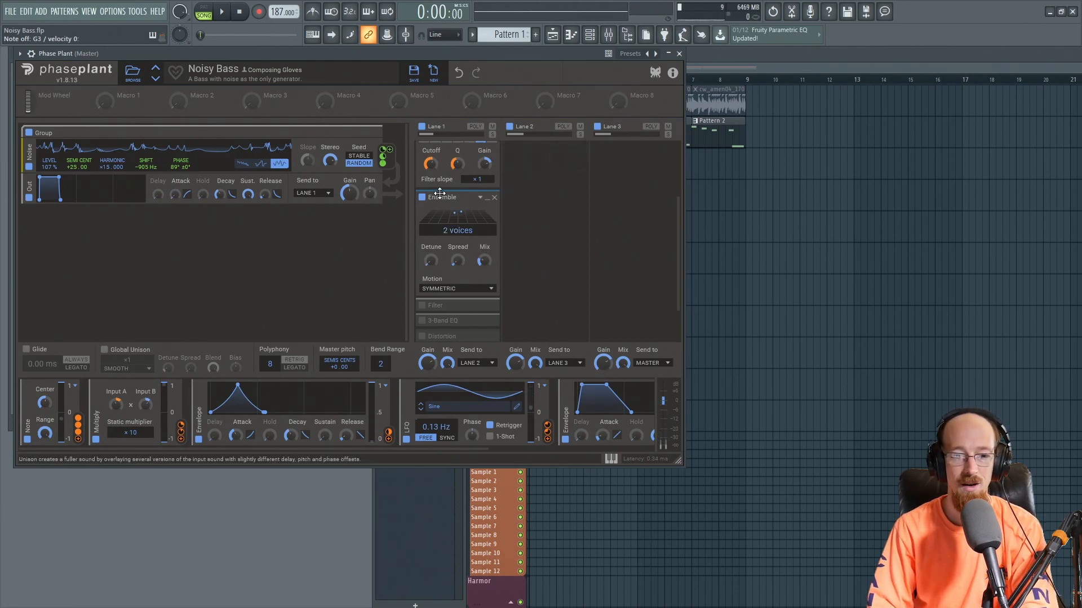
pyautogui.click(486, 203)
pyautogui.scroll(2, 681, 255)
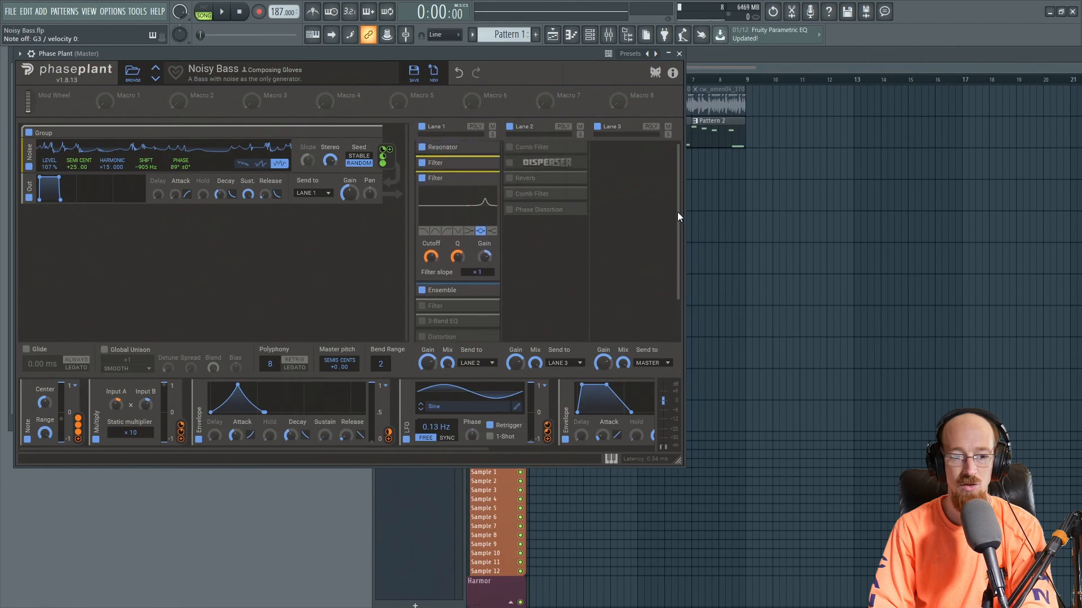
# - Enable the high-pass Filter below the Ensemble and compare the sound with it bypassed and active, leaving both open Filters collapsed
pyautogui.click(487, 182)
pyautogui.click(421, 213)
pyautogui.click(487, 213)
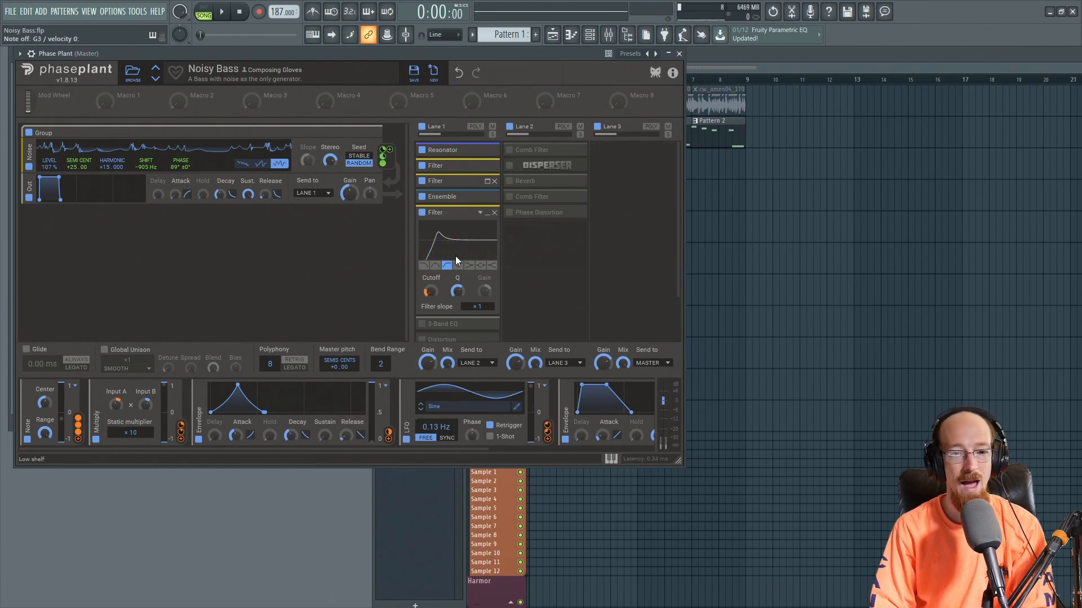
pyautogui.click(422, 213)
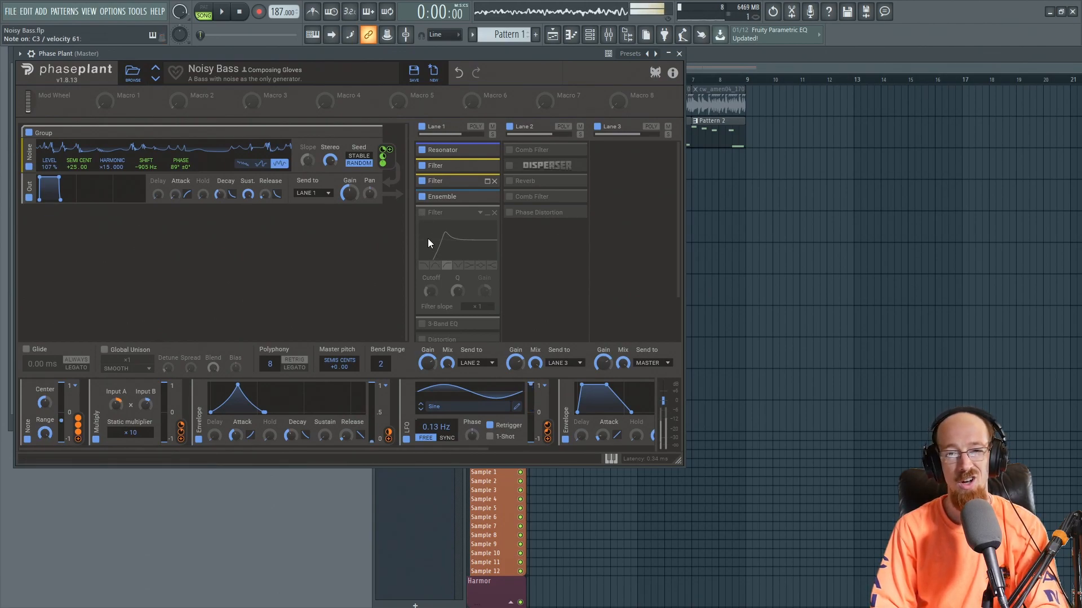
pyautogui.click(422, 212)
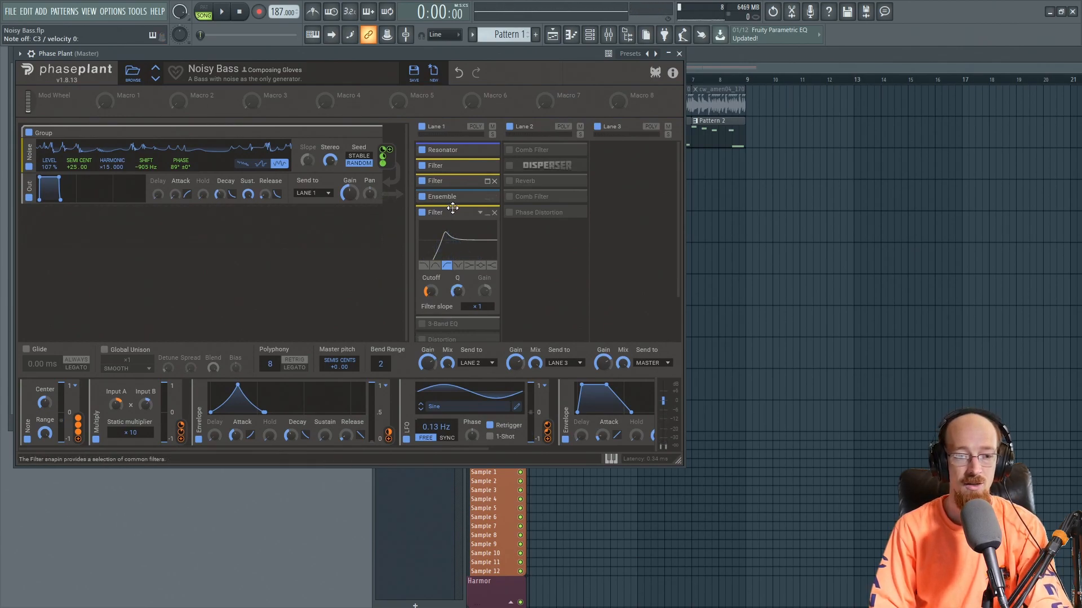
pyautogui.click(488, 214)
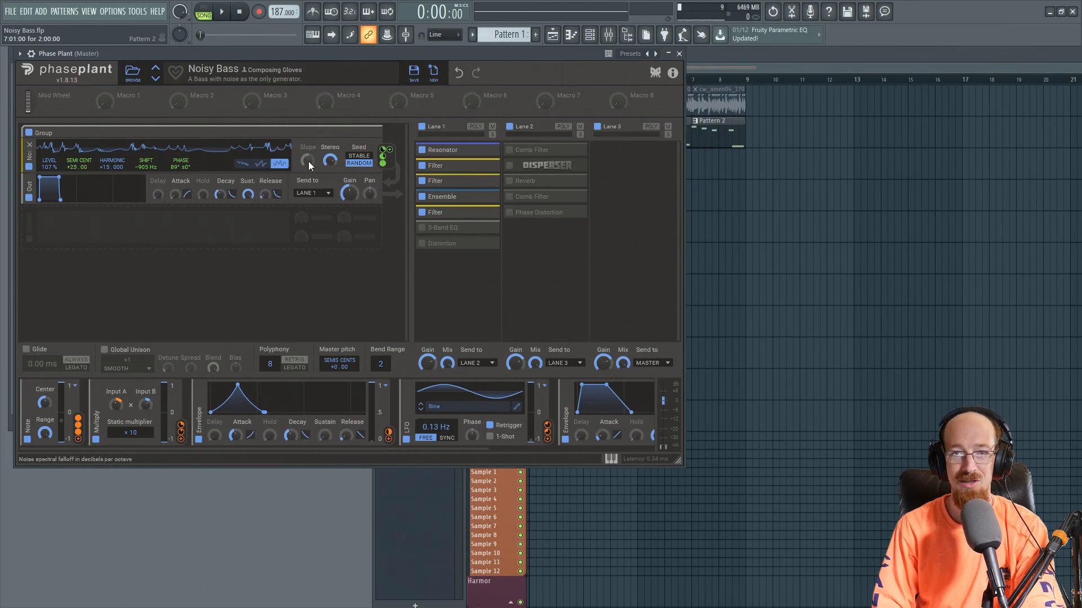
# - Enable the 3-Band EQ in Lane 1 and review its band settings before collapsing it
pyautogui.click(422, 228)
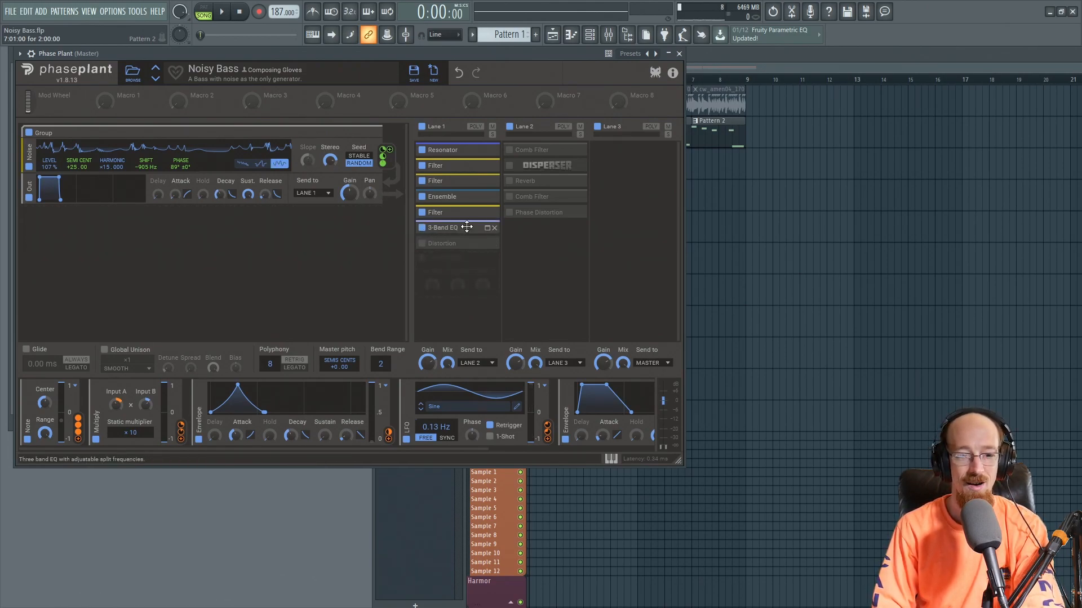
pyautogui.click(480, 231)
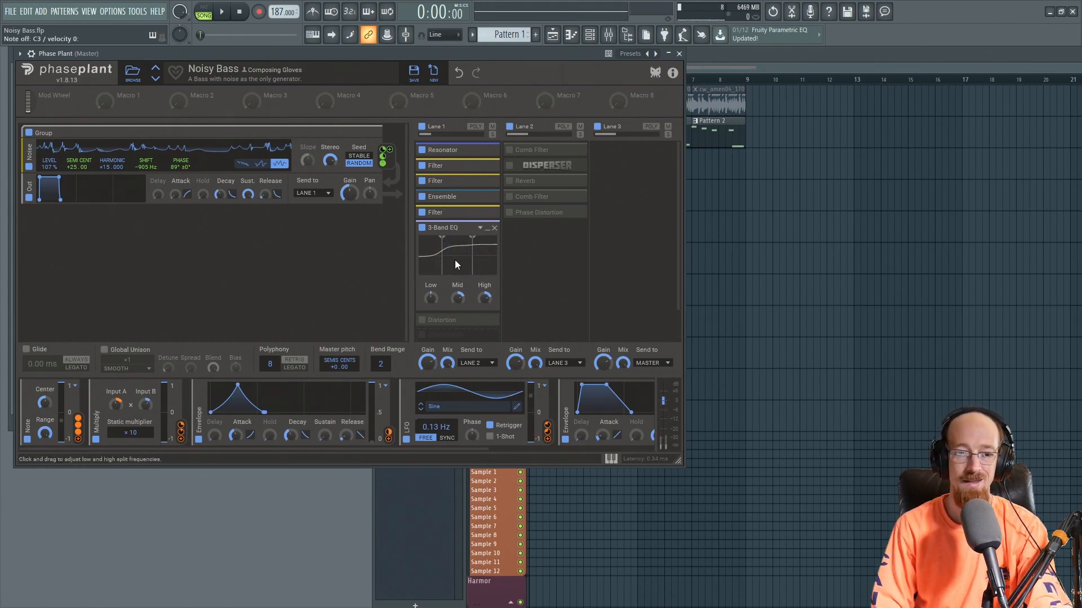
pyautogui.click(487, 228)
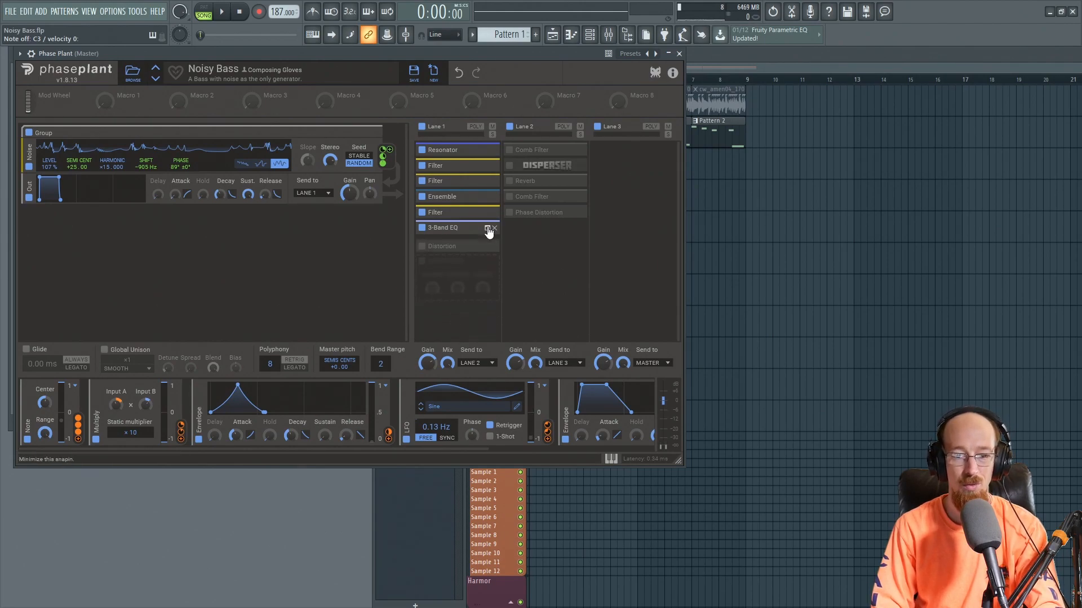
# - Enable the Distortion in Lane 1, review its Overdrive settings and compare it off and on, leaving it enabled and collapsed
pyautogui.click(421, 243)
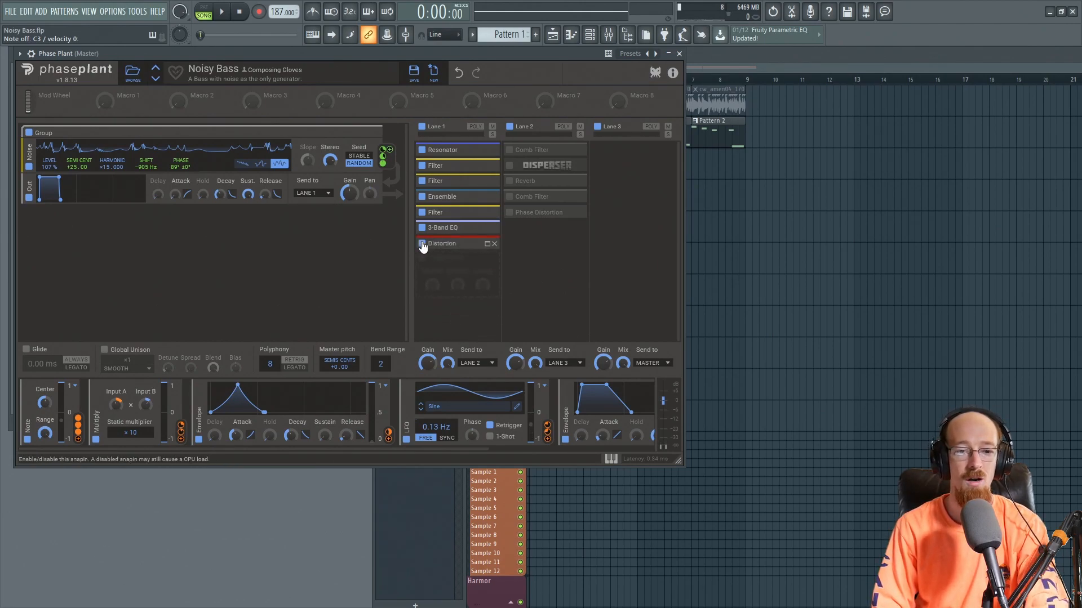
pyautogui.click(488, 243)
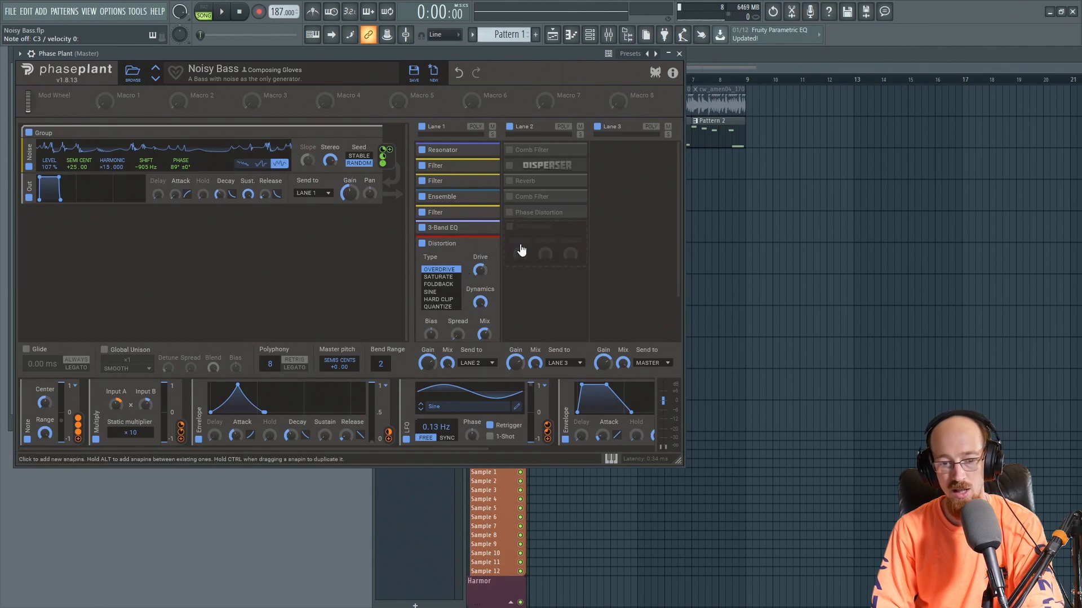
pyautogui.scroll(-2, 676, 269)
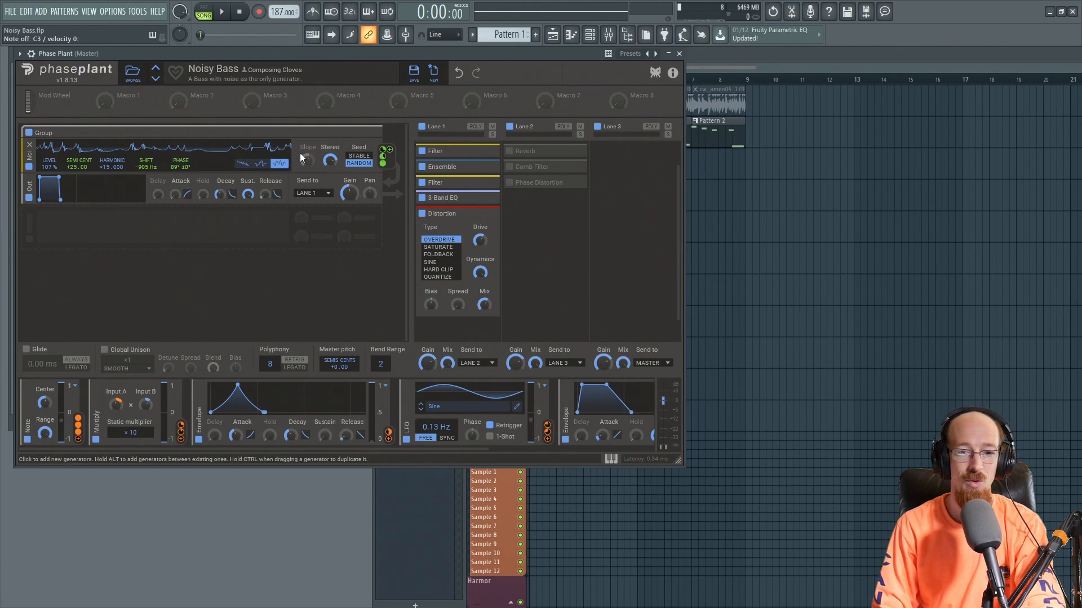
pyautogui.click(487, 213)
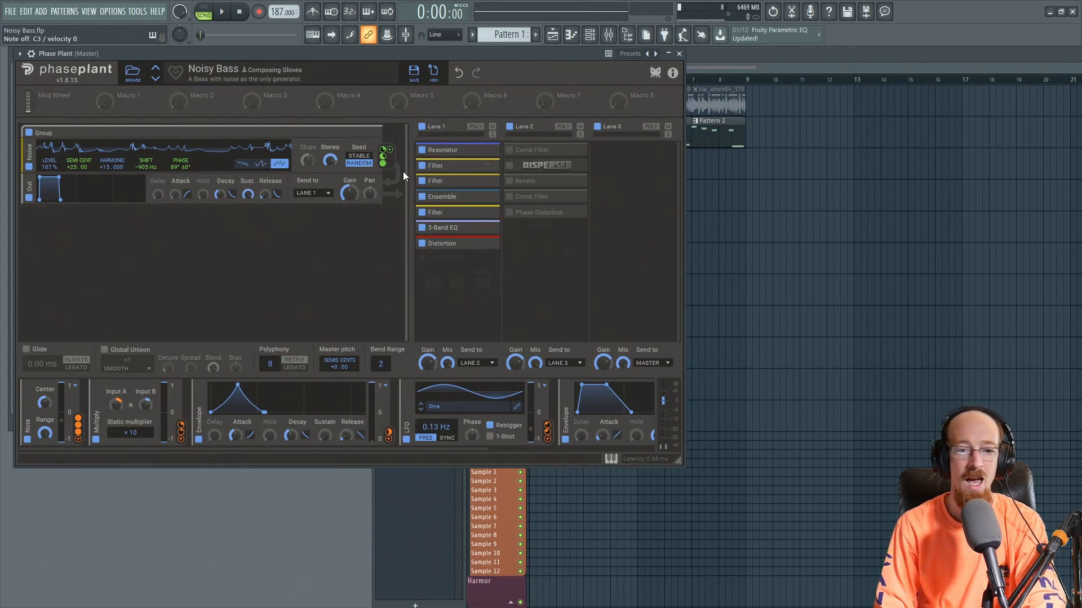
pyautogui.click(423, 244)
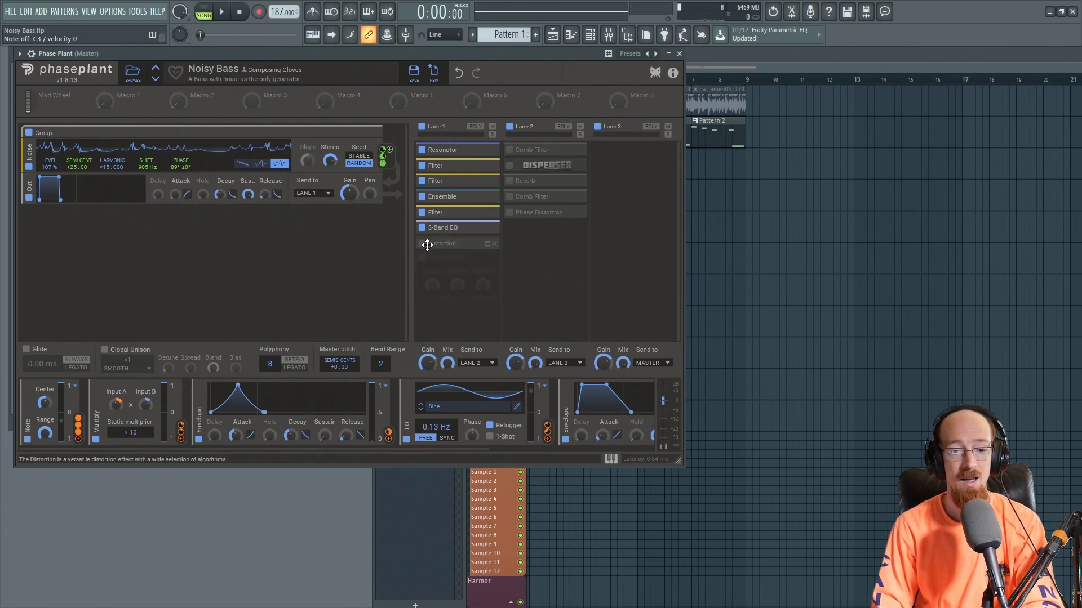
pyautogui.click(422, 244)
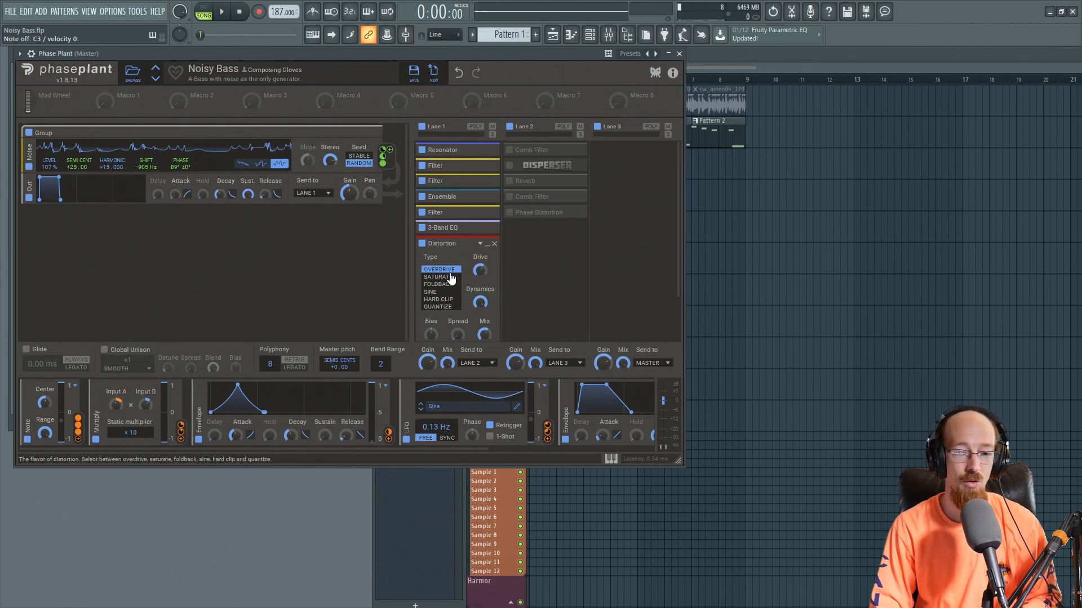
pyautogui.click(488, 247)
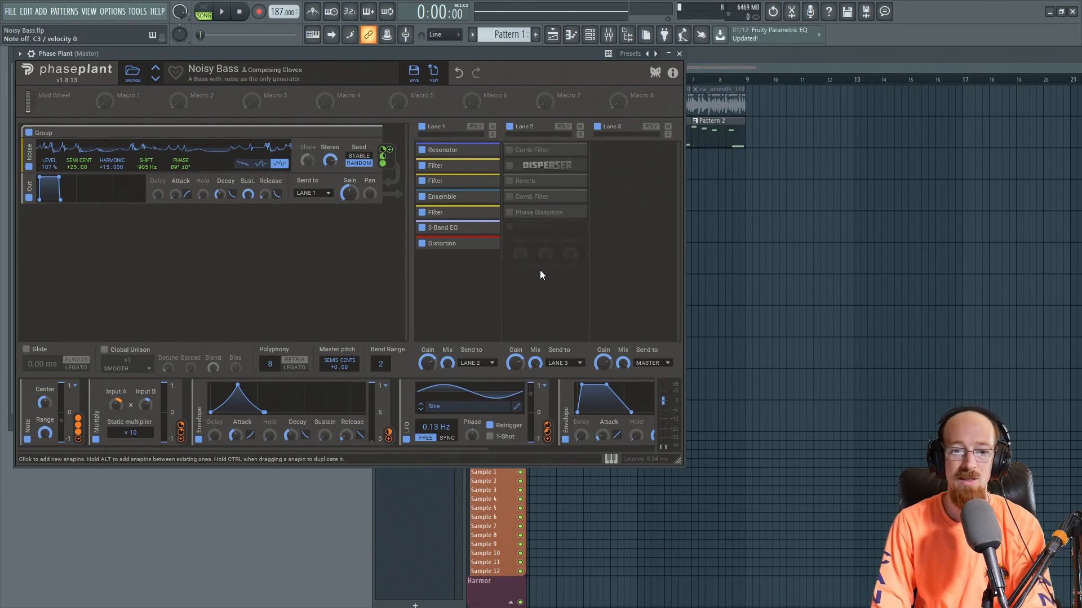
# - Enable and expand the first Comb Filter in Lane 2, bypassing it briefly to compare the sound
pyautogui.click(509, 150)
pyautogui.click(574, 150)
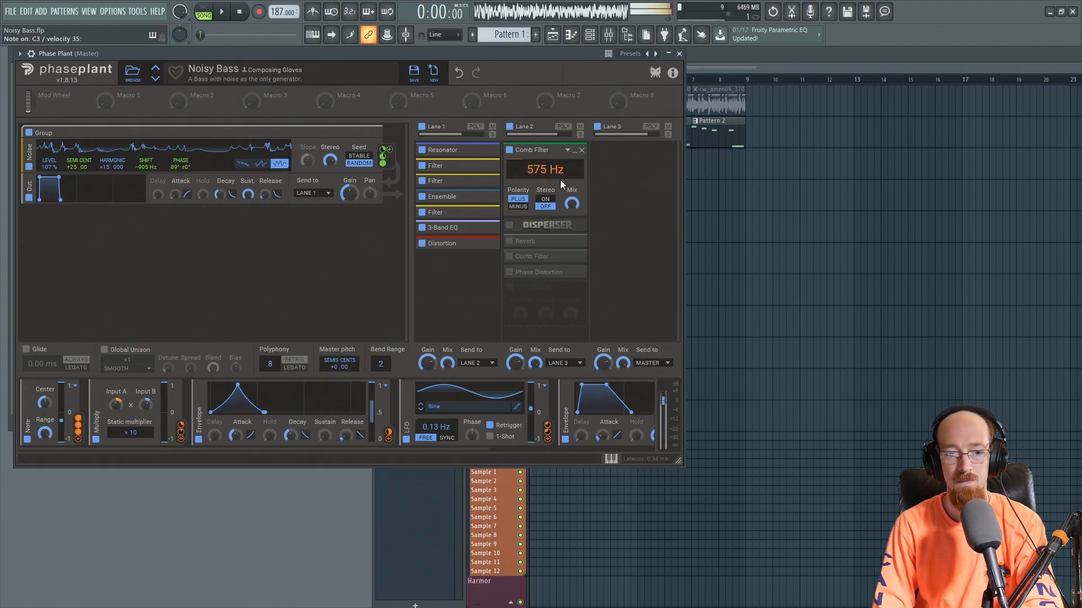
pyautogui.click(508, 151)
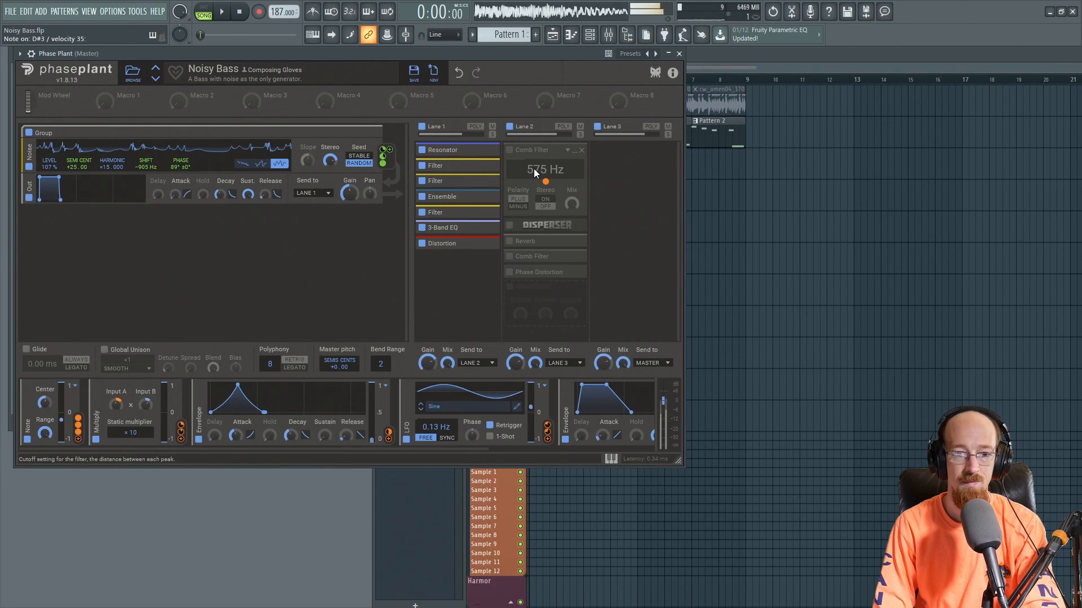
pyautogui.click(509, 151)
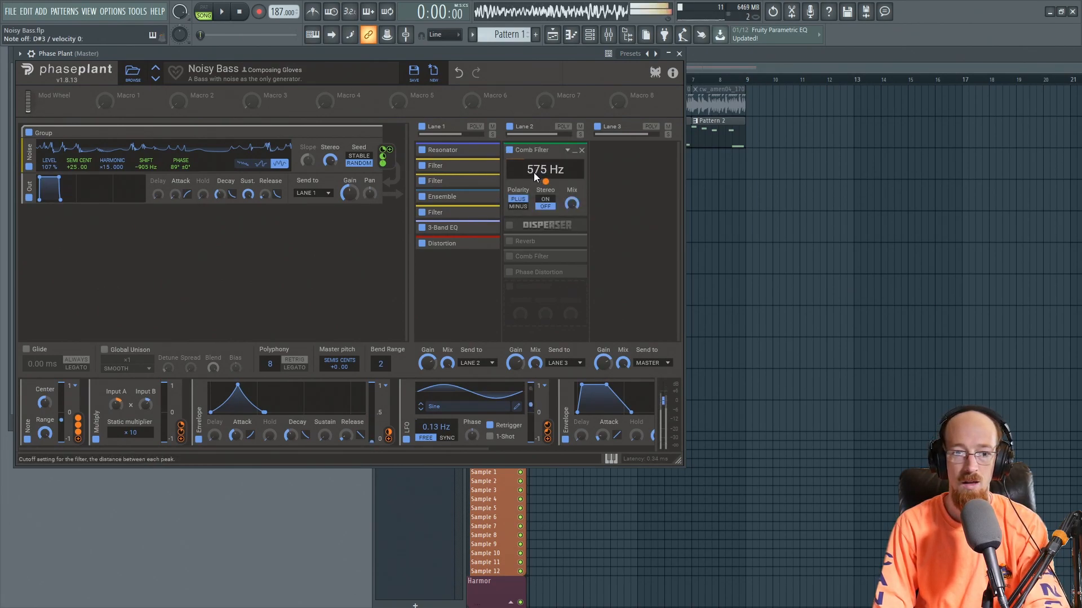
# - Play the arrangement through the first Comb Filter and toggle the effect off and on, keeping it enabled and expanded
pyautogui.press('space')
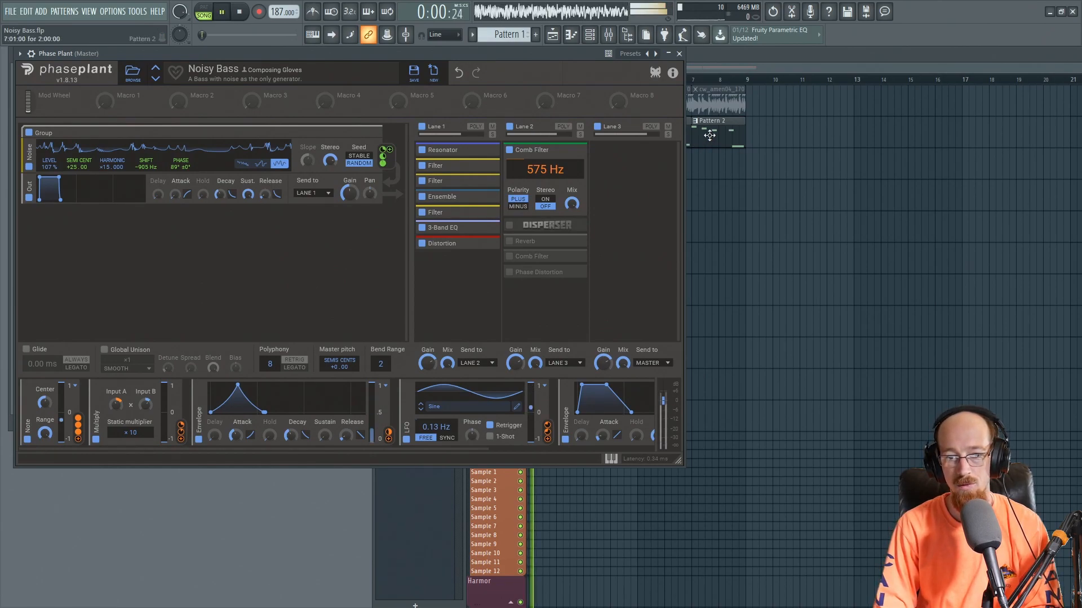
pyautogui.press('space')
pyautogui.click(509, 150)
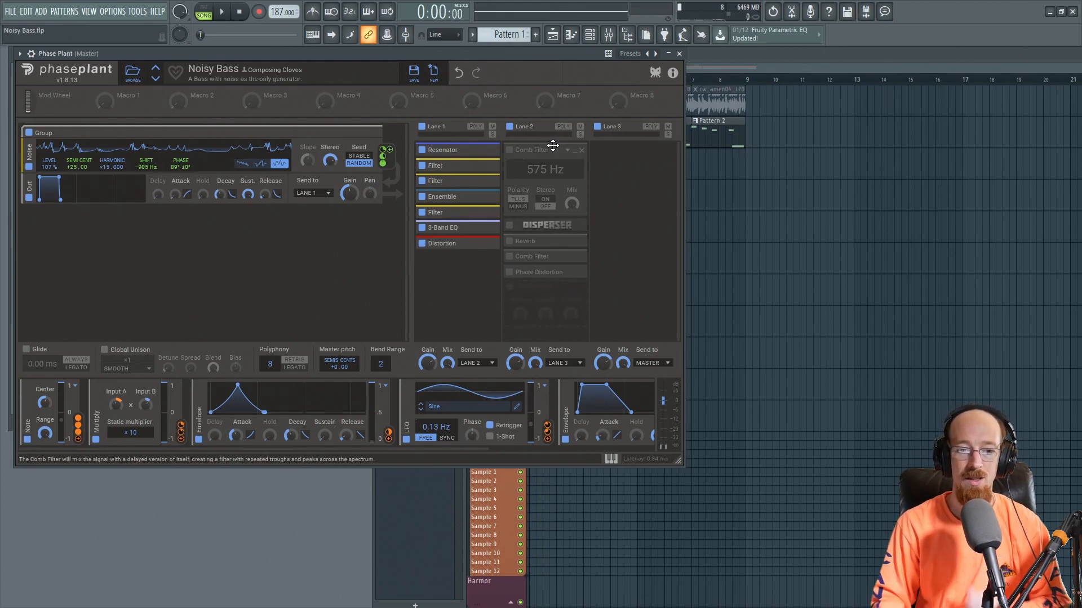
pyautogui.click(508, 151)
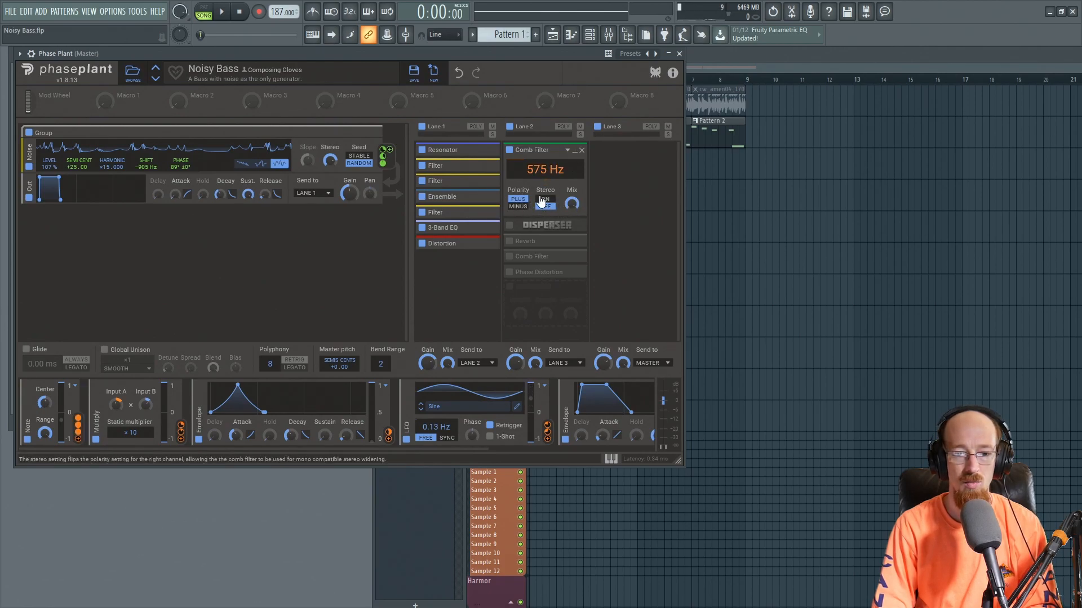
pyautogui.click(577, 151)
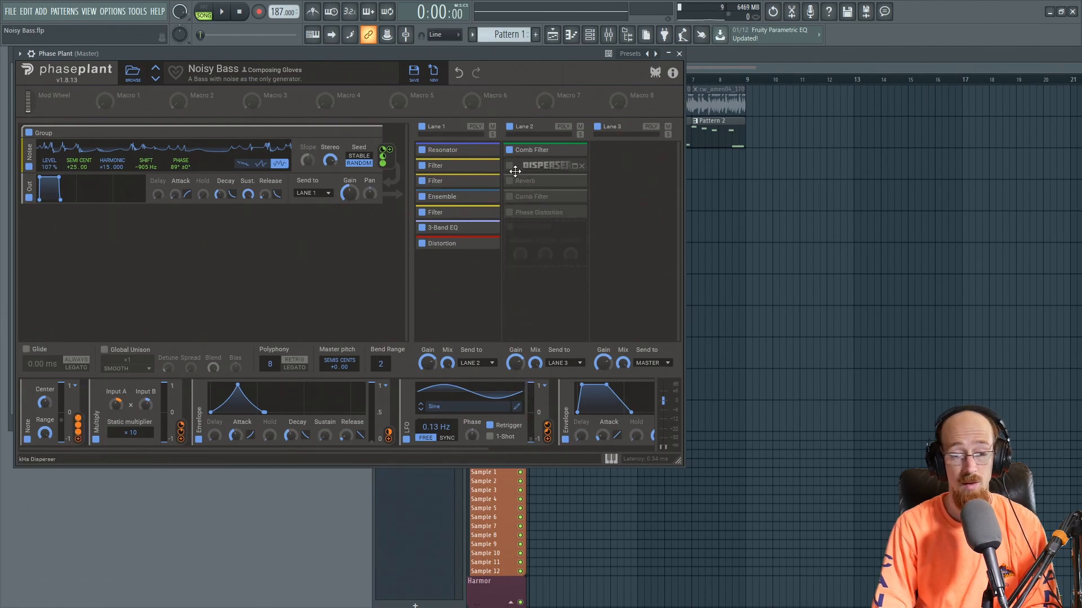
pyautogui.click(577, 151)
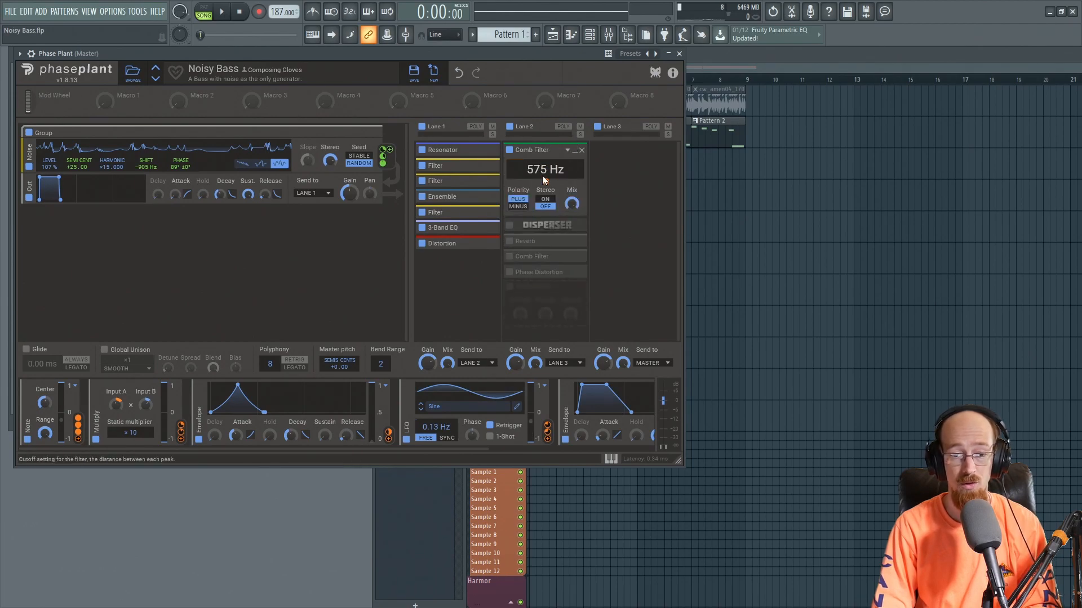
# - Collapse the first Comb Filter in Lane 2, then enable and expand the Disperser and play the arrangement through it
pyautogui.click(575, 151)
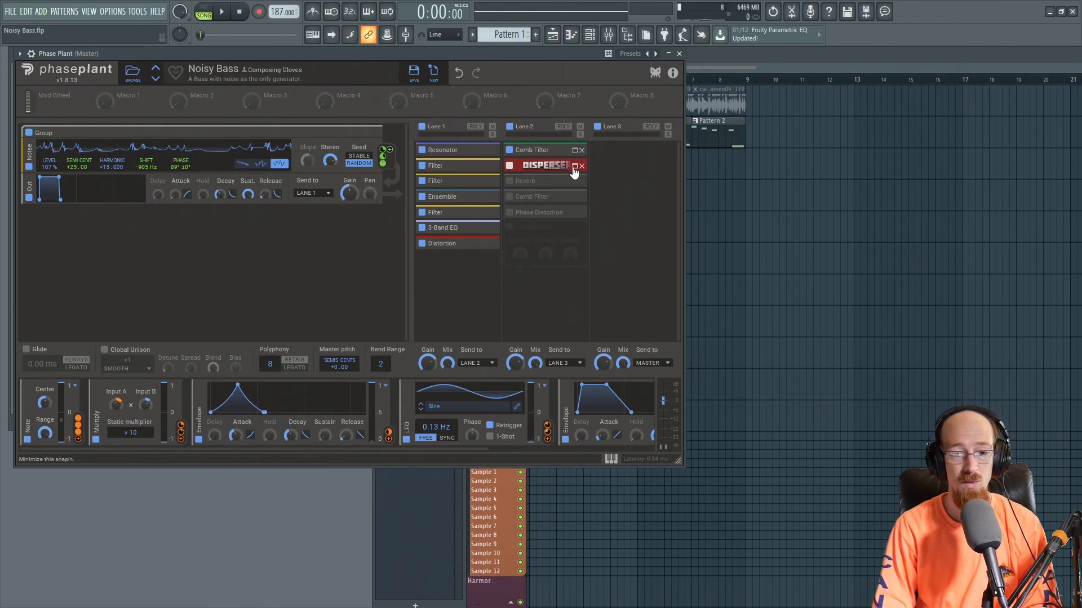
pyautogui.click(575, 166)
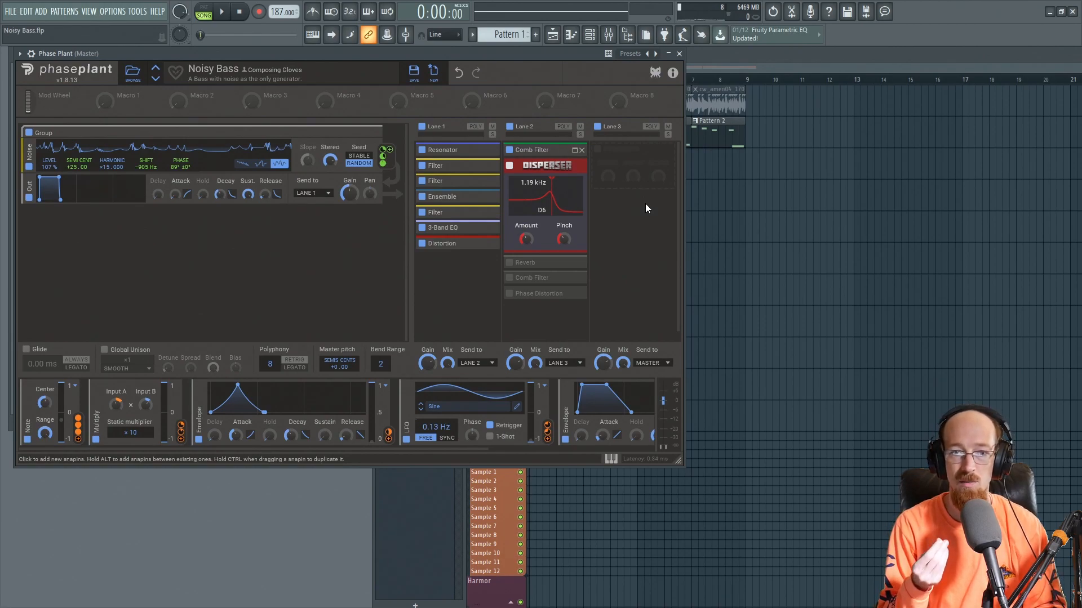
pyautogui.press('space')
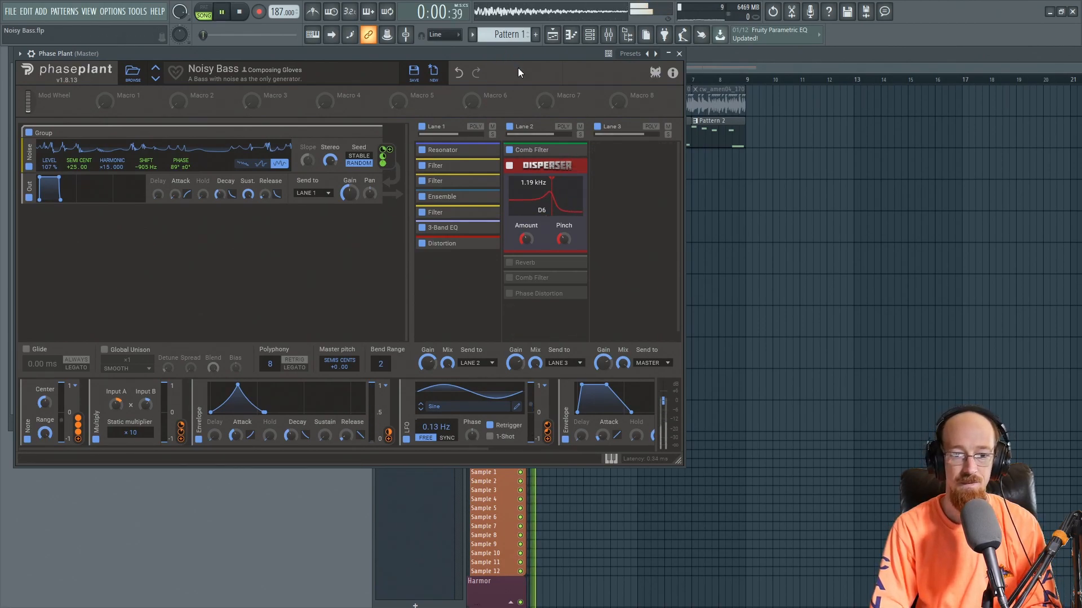
pyautogui.press('space')
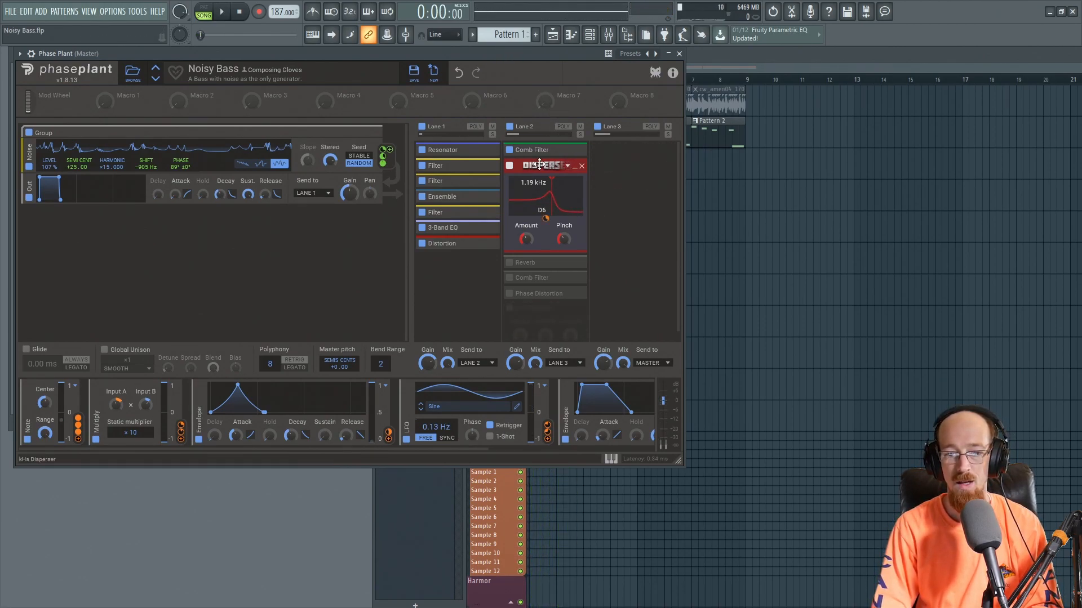
# - Compare playback with the Disperser bypassed and active, leaving it enabled, and look through the row of modulators
pyautogui.click(510, 165)
pyautogui.press('space')
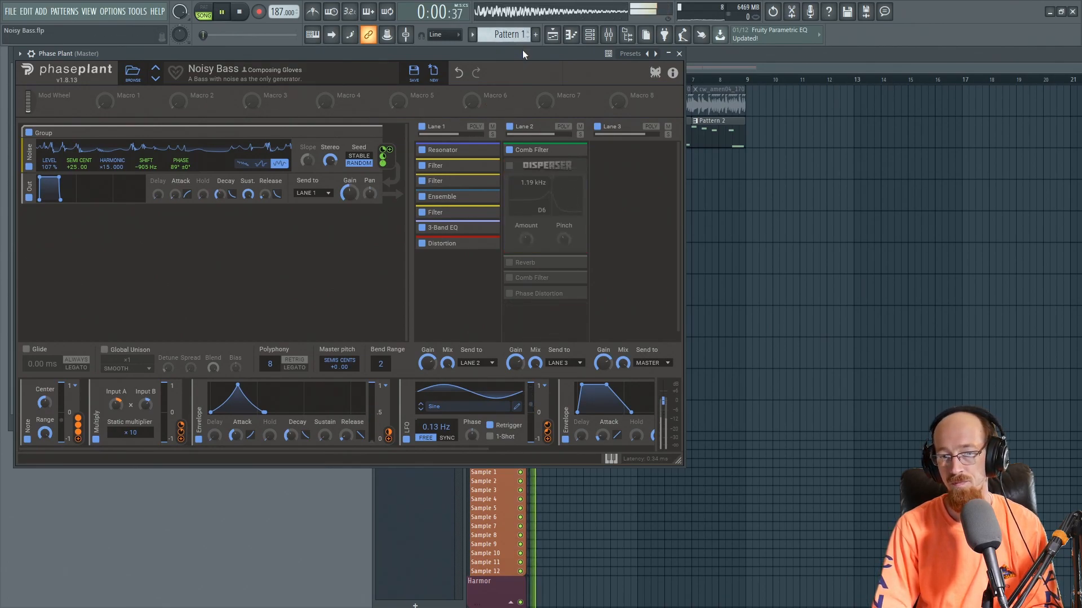
pyautogui.press('space')
pyautogui.click(509, 165)
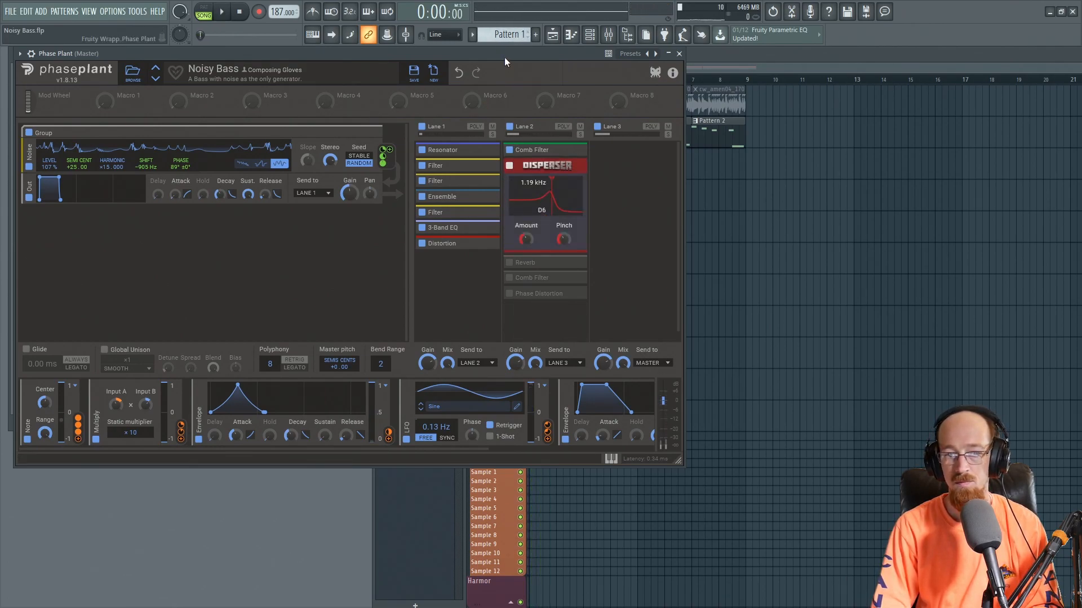
pyautogui.press('space')
pyautogui.press('space')
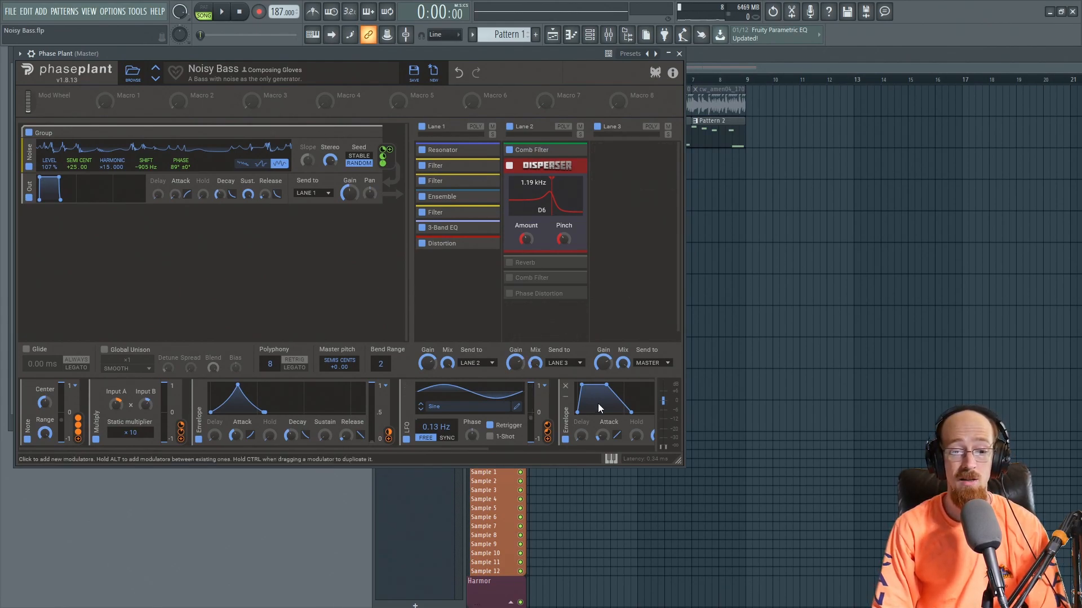
pyautogui.moveTo(412, 450); pyautogui.dragTo(585, 449)
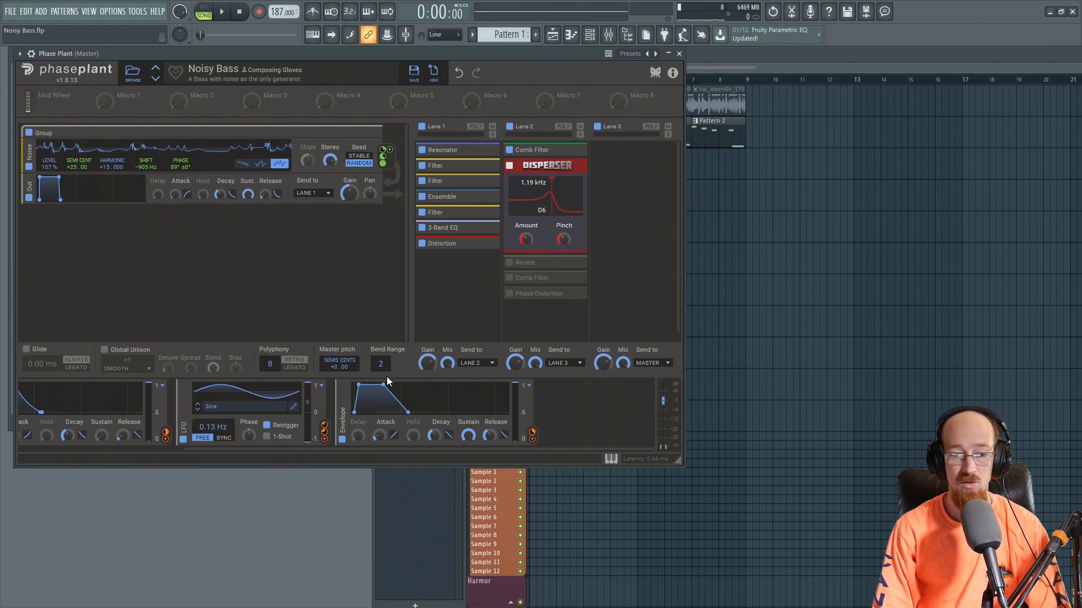
pyautogui.moveTo(274, 450); pyautogui.dragTo(101, 450)
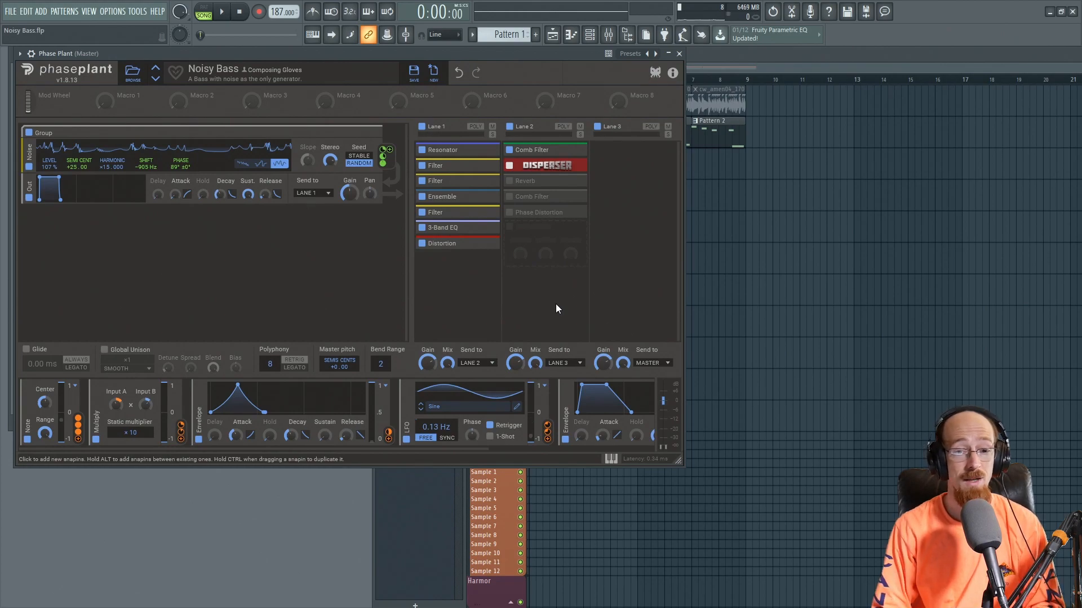
# - Enable and expand the Reverb in Lane 2, audition it in playback, and collapse it
pyautogui.click(509, 181)
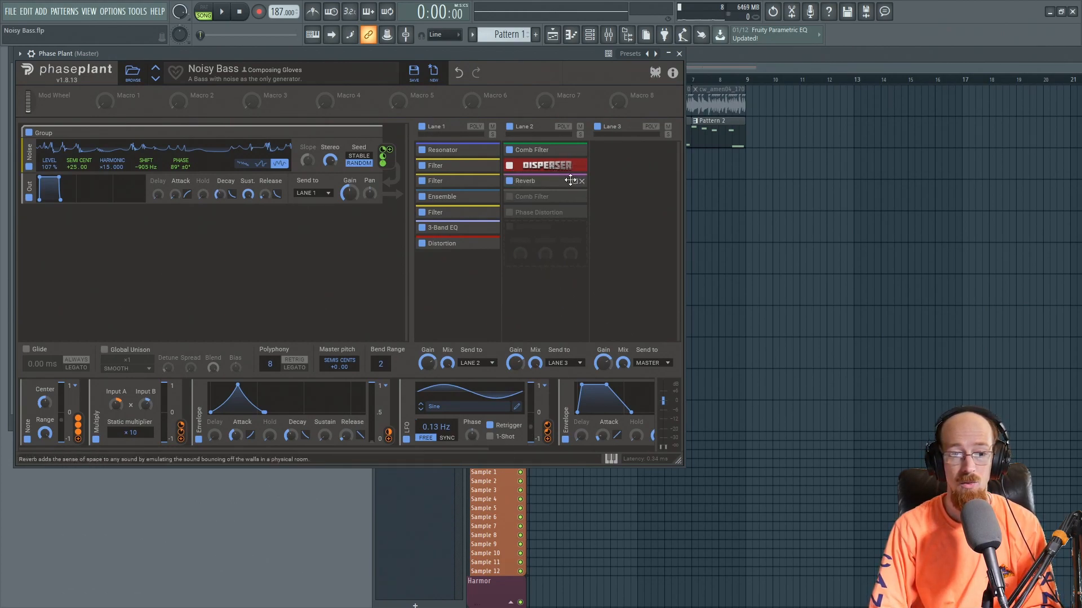
pyautogui.click(518, 182)
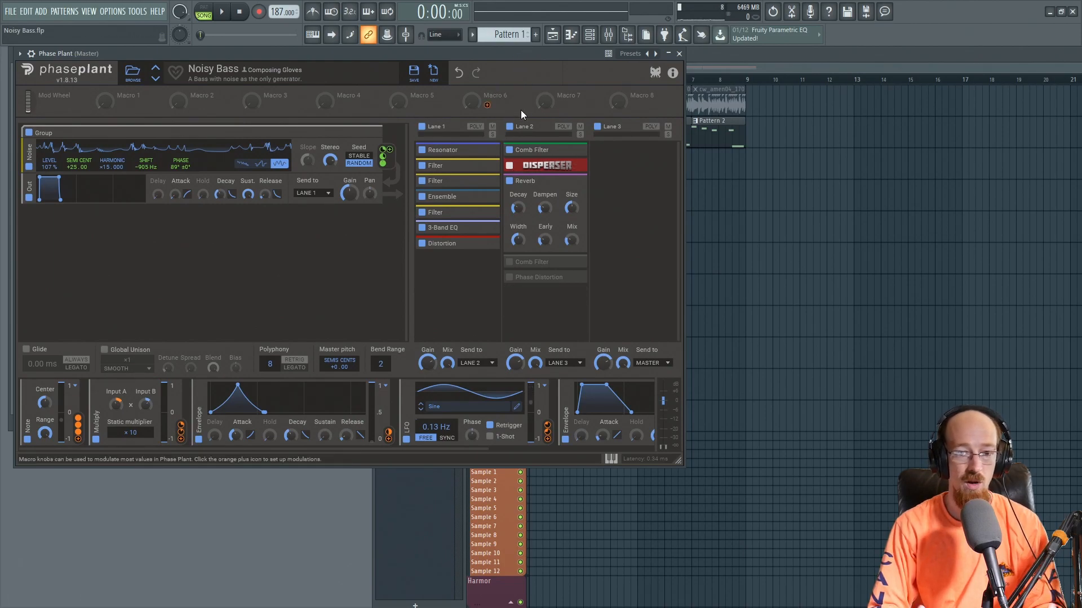
pyautogui.press('space')
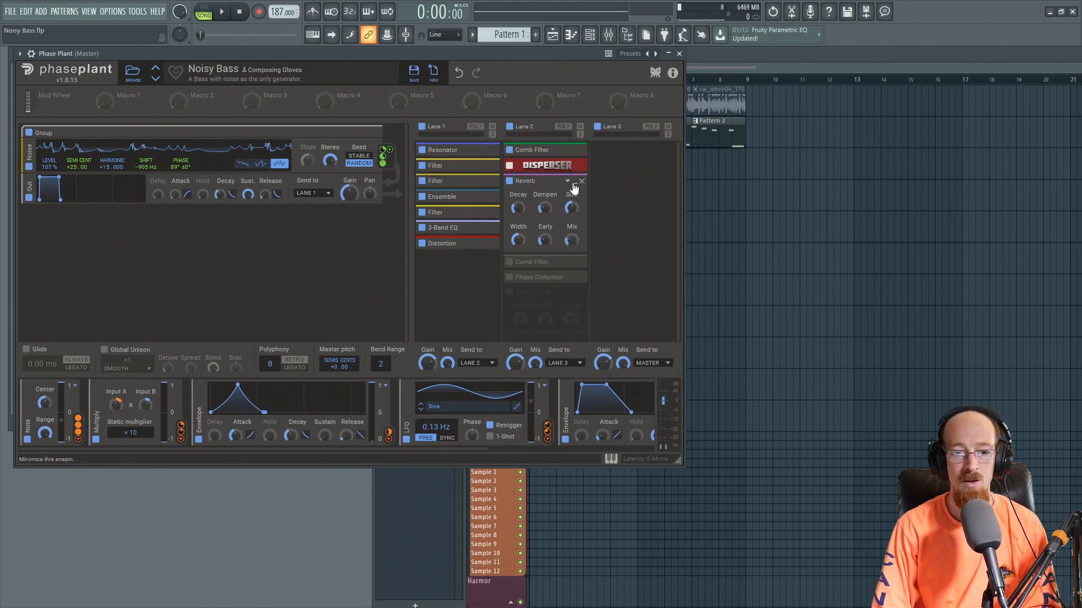
pyautogui.click(569, 182)
# - Enable and expand the second Comb Filter in Lane 2 and compare playback with it off and on, leaving it enabled
pyautogui.click(509, 196)
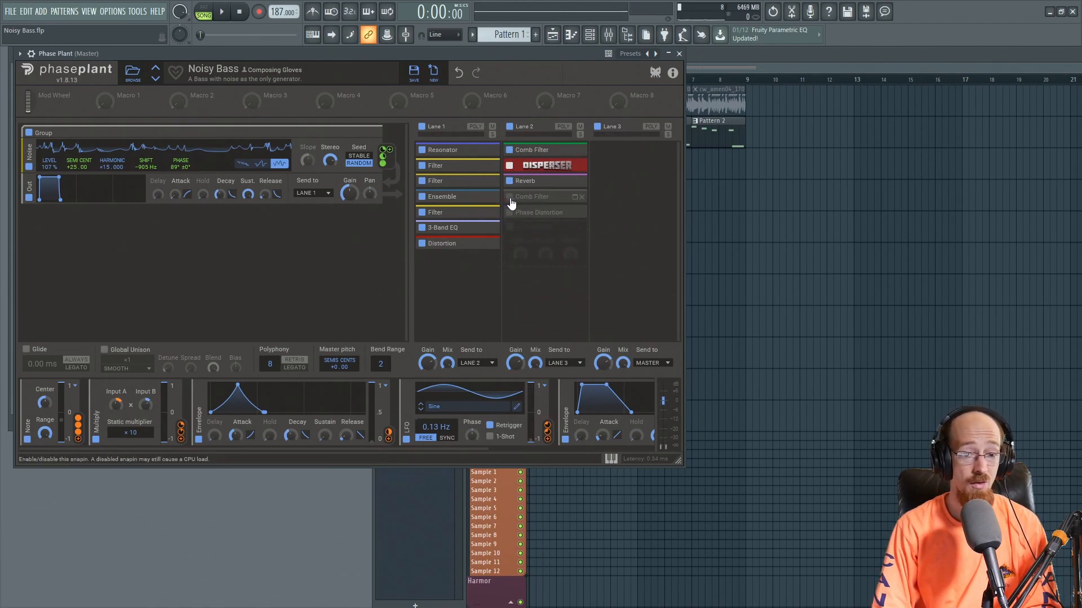
pyautogui.click(533, 197)
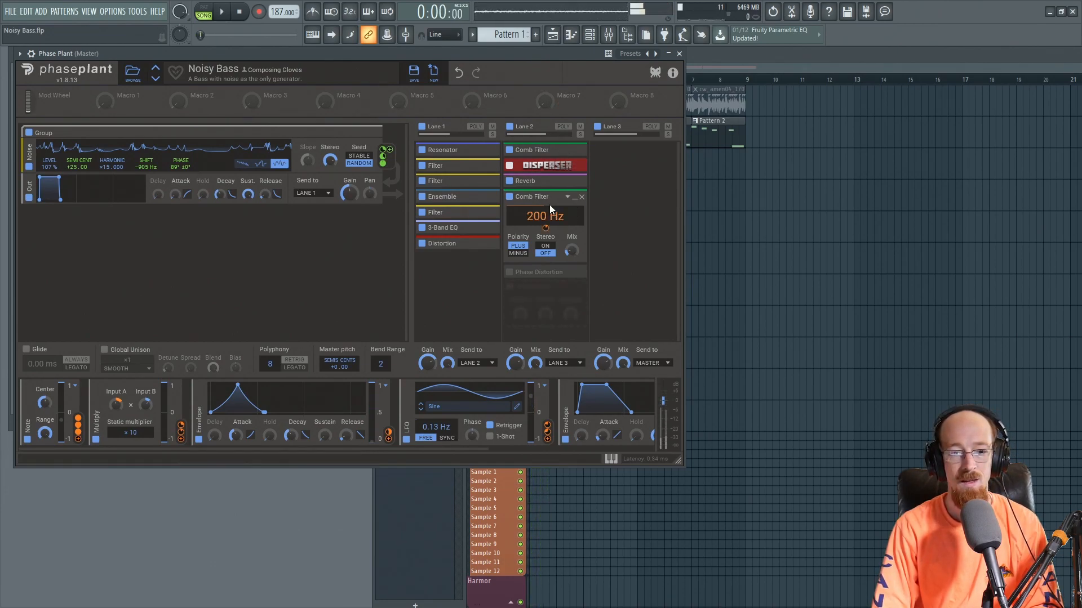
pyautogui.click(509, 197)
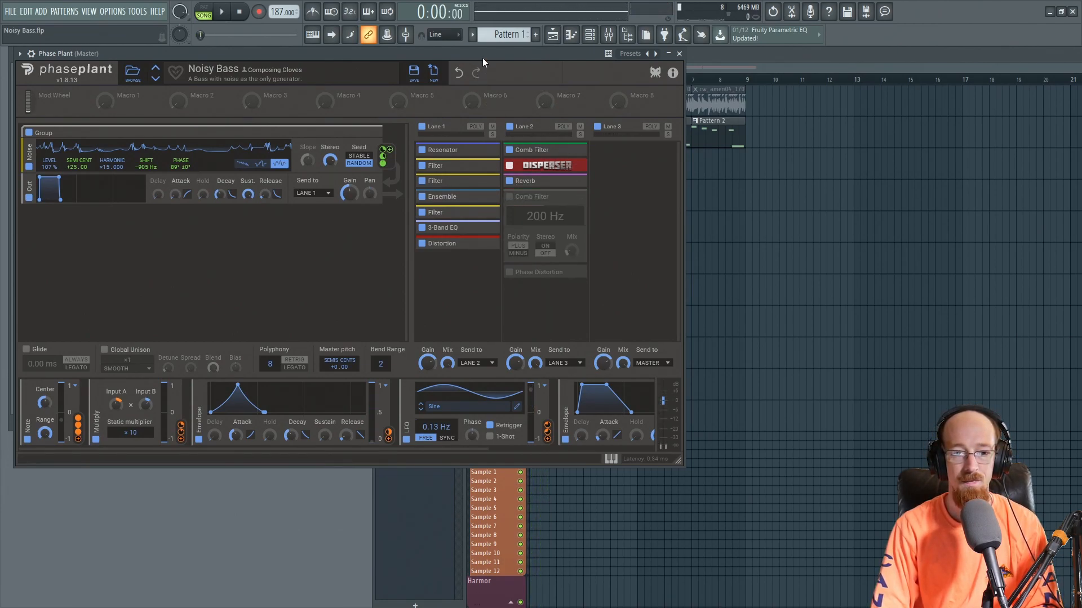
pyautogui.press('space')
pyautogui.press('space')
pyautogui.click(510, 197)
pyautogui.press('space')
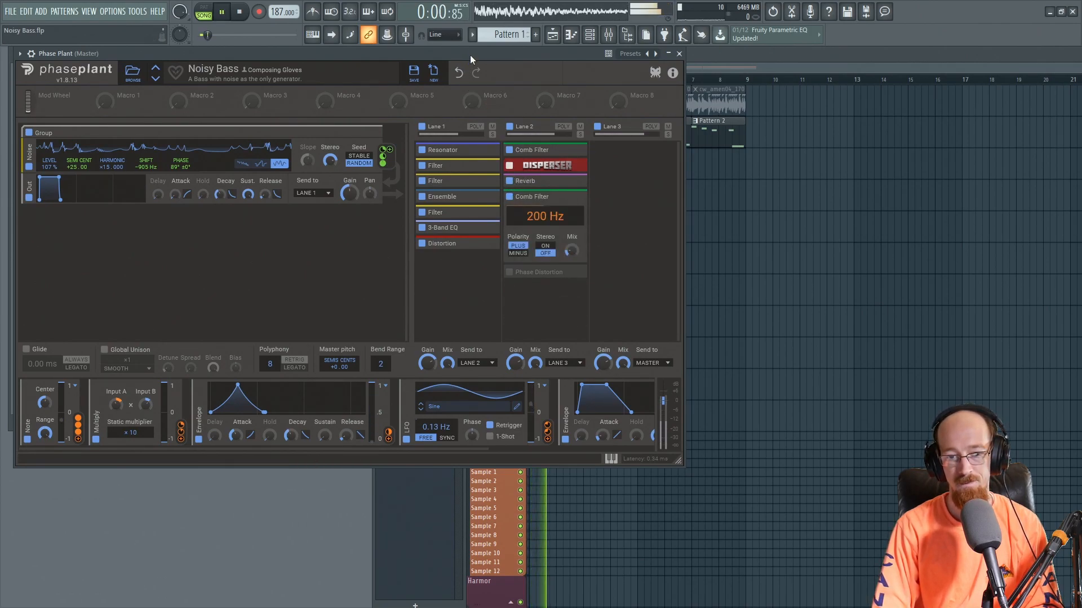
pyautogui.press('space')
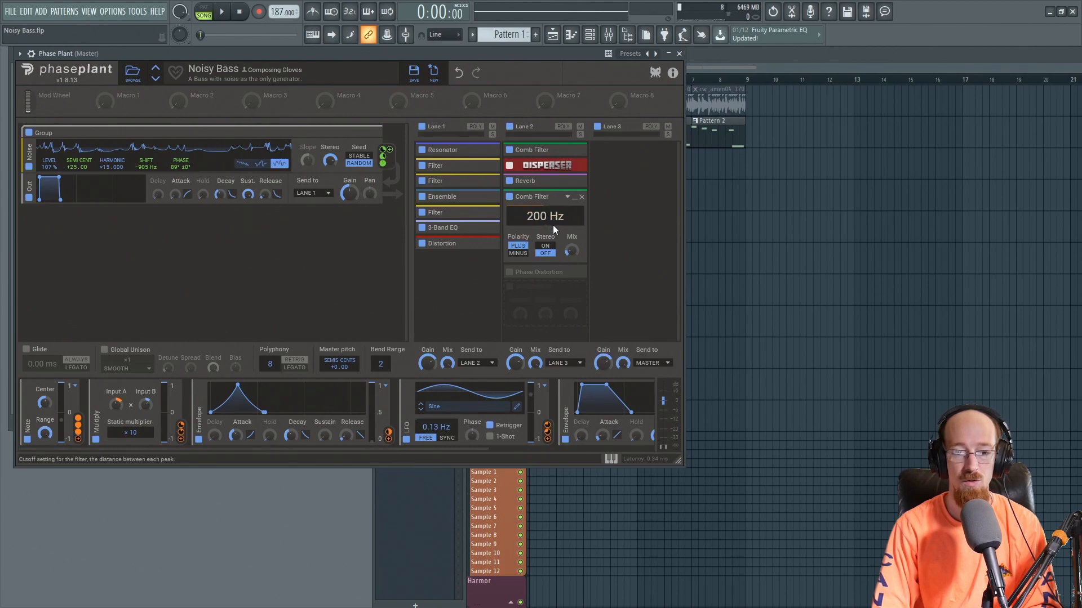
# - Try the second Comb Filter with its Mix turned fully up, and undo the change
pyautogui.moveTo(575, 251); pyautogui.dragTo(573, 225)
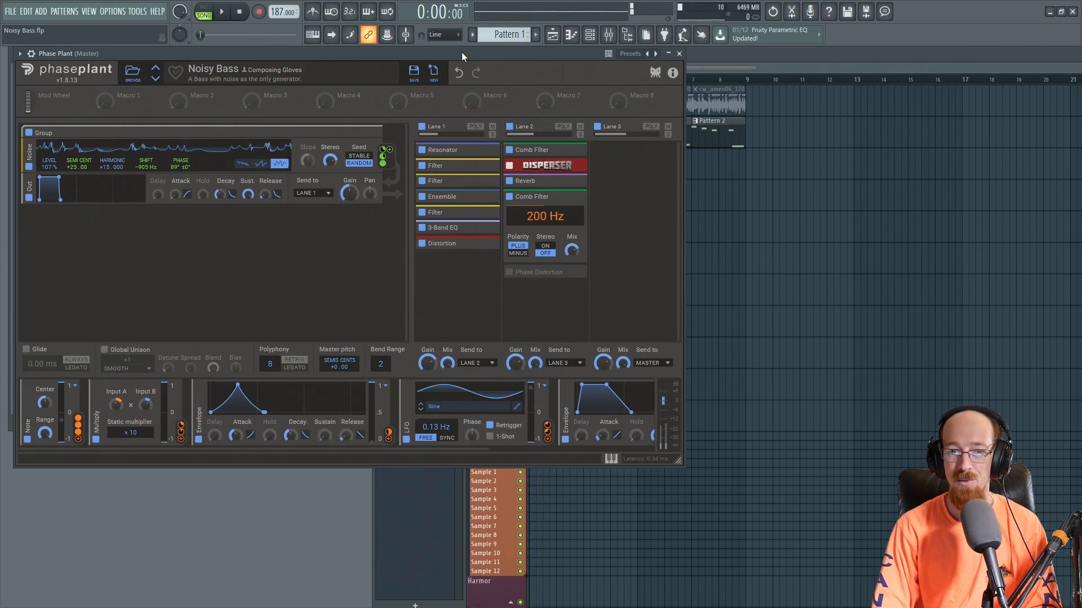
pyautogui.click(459, 72)
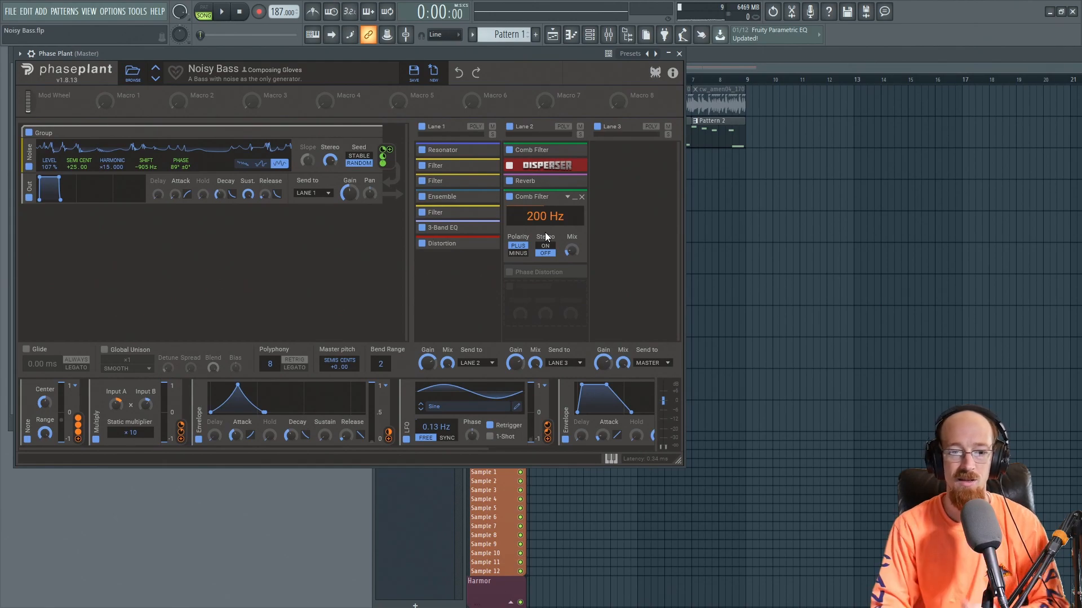
# - Enable and expand the Phase Distortion in Lane 2 and compare playback with it on, bypassed and on again
pyautogui.click(575, 272)
pyautogui.moveTo(674, 236); pyautogui.dragTo(674, 264)
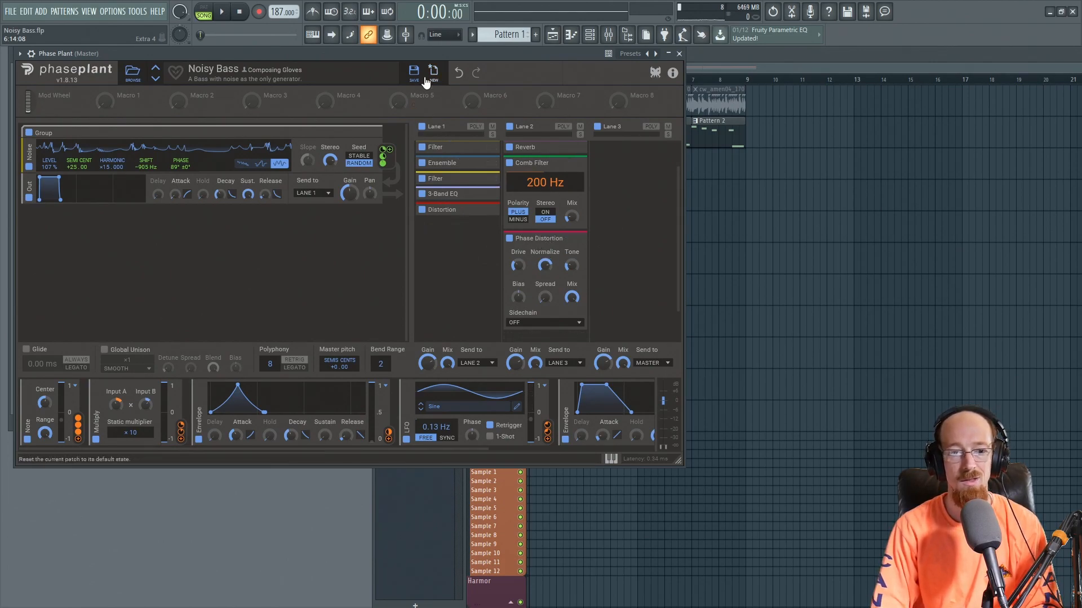
pyautogui.press('space')
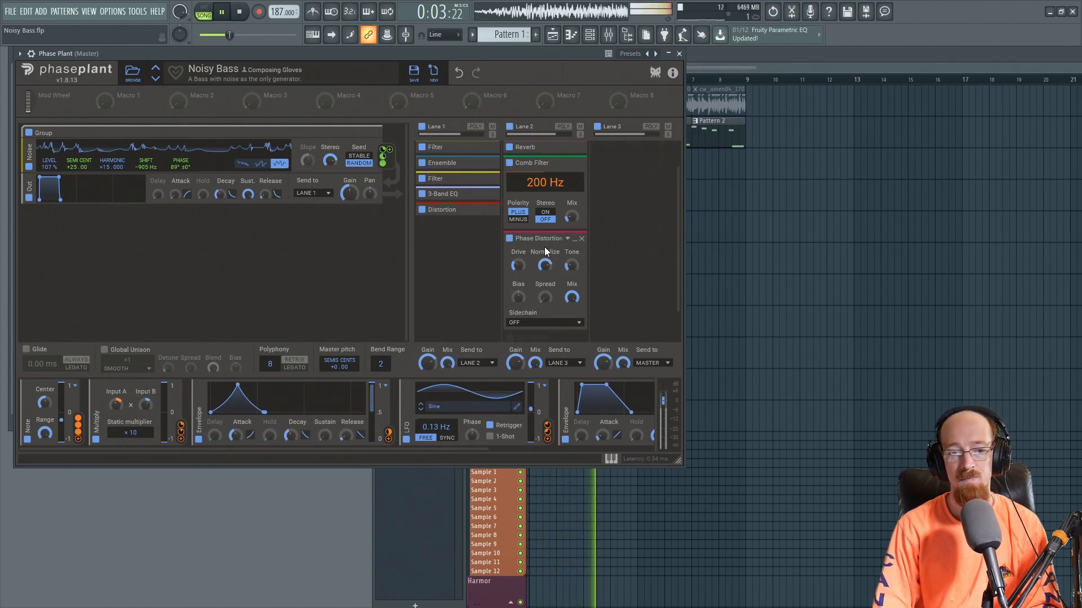
pyautogui.press('space')
pyautogui.click(509, 238)
pyautogui.press('space')
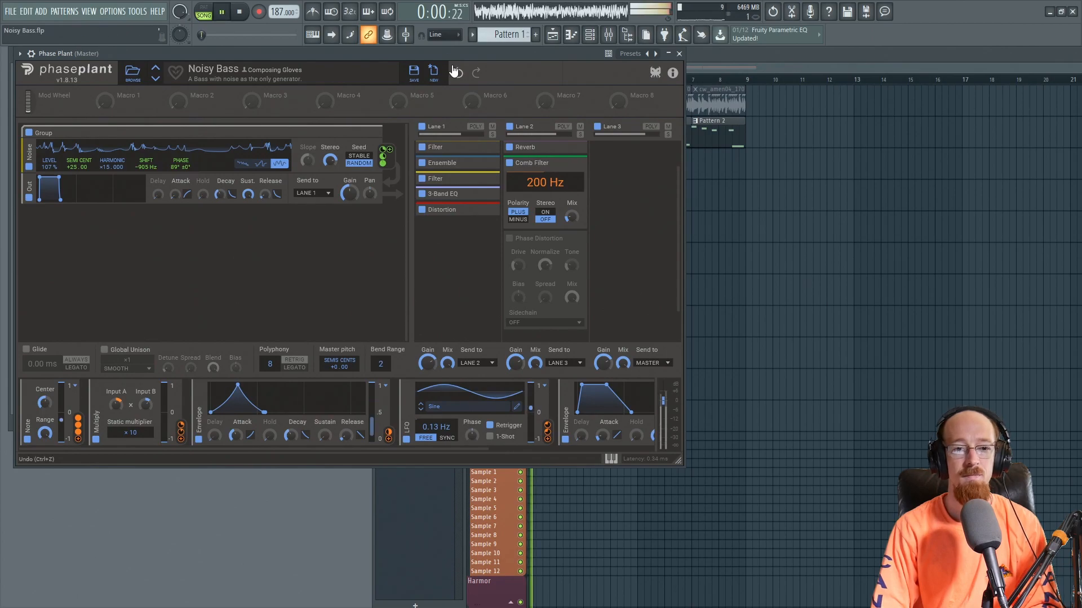
pyautogui.press('space')
pyautogui.click(508, 240)
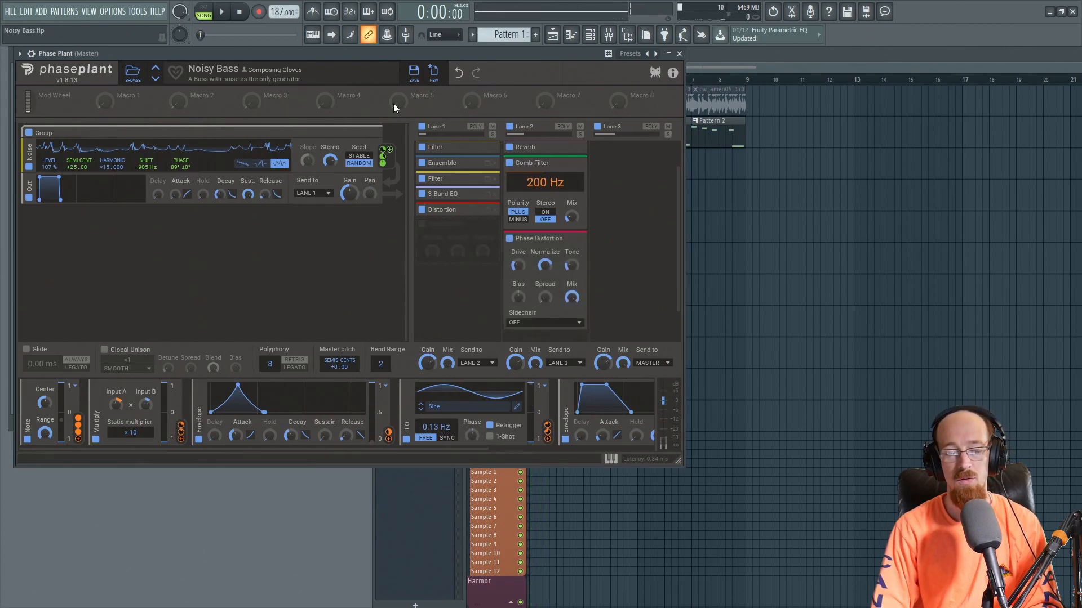
pyautogui.press('space')
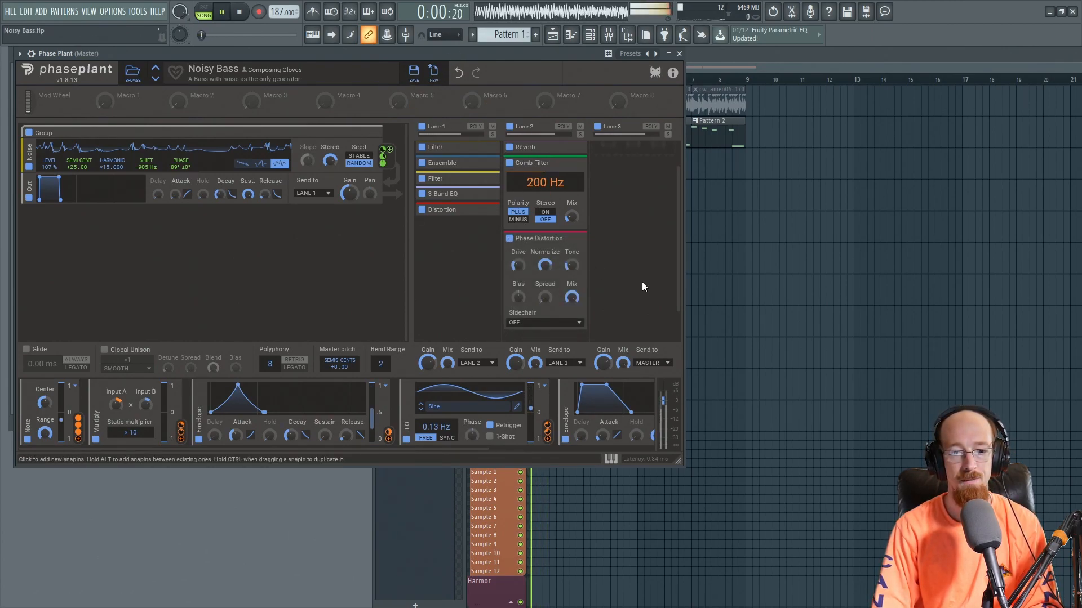
pyautogui.press('space')
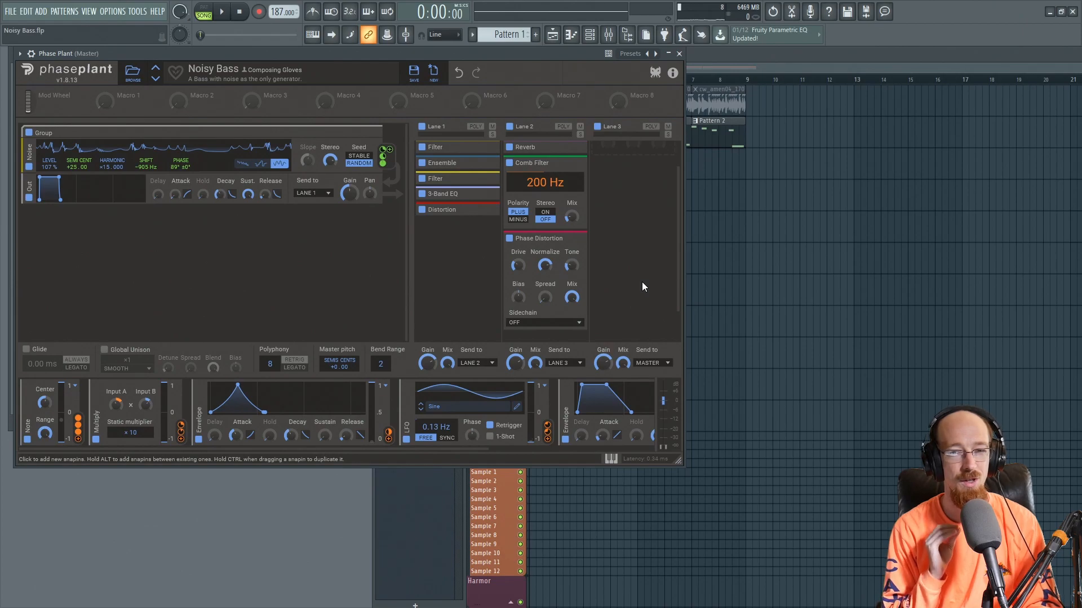
# - Repeat the playback comparison with the Phase Distortion bypassed and re-enabled, leaving it active
pyautogui.click(509, 238)
pyautogui.press('space')
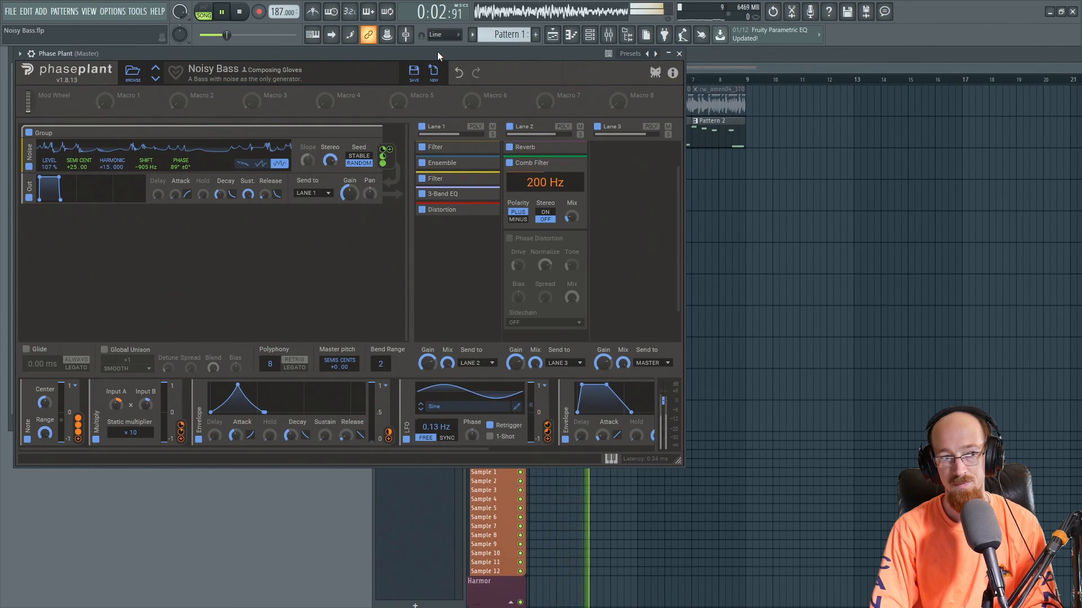
pyautogui.press('space')
pyautogui.click(509, 238)
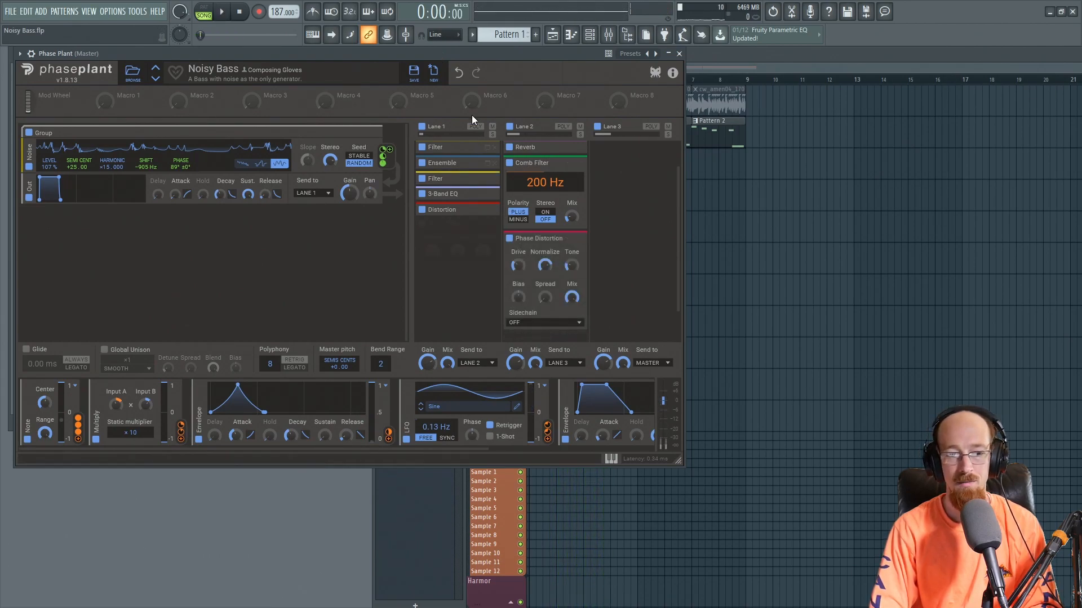
pyautogui.press('space')
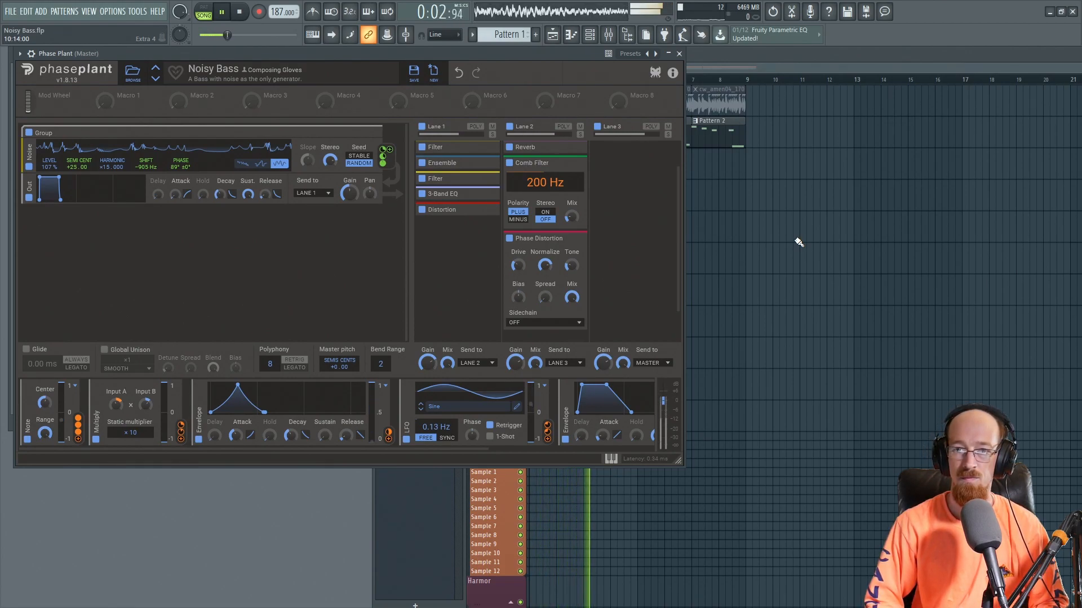
pyautogui.press('space')
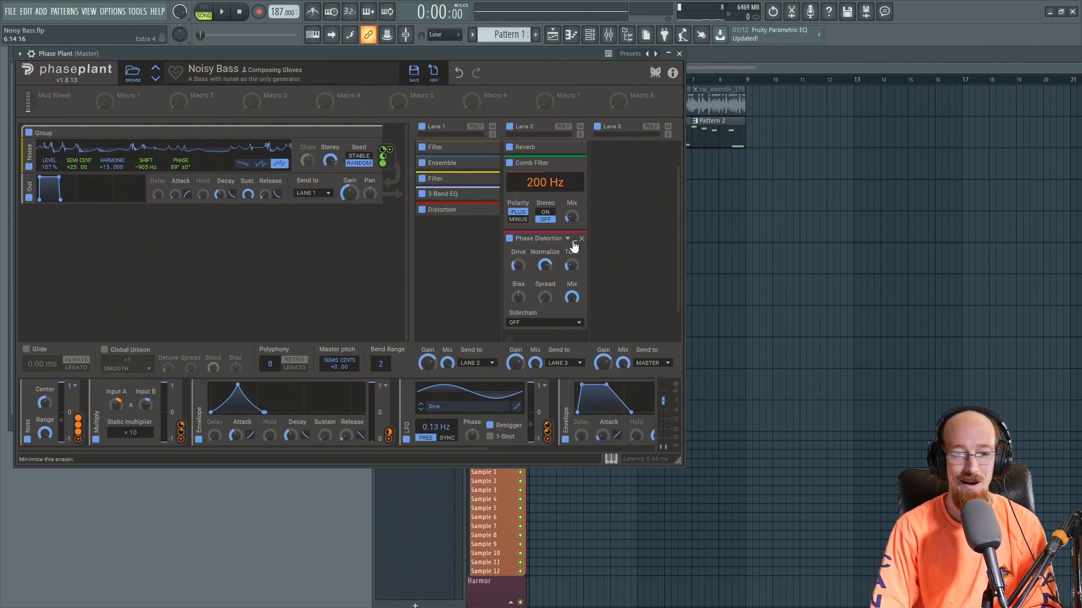
# - Collapse the Phase Distortion and second Comb Filter, and expand the Lane 1 Resonator and first Lane 2 Comb Filter for review
pyautogui.click(574, 239)
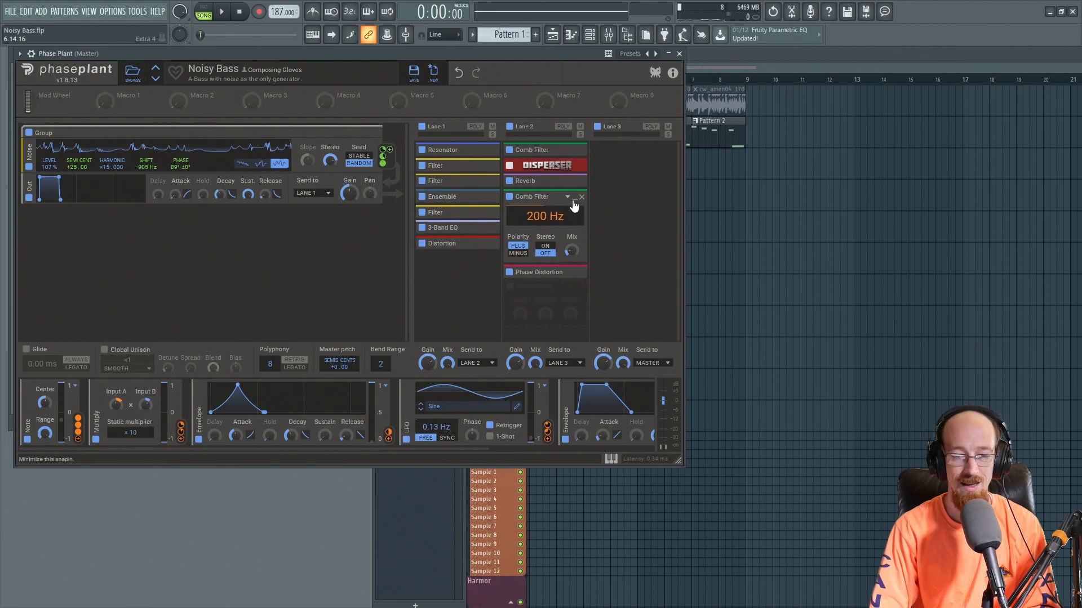
pyautogui.click(569, 198)
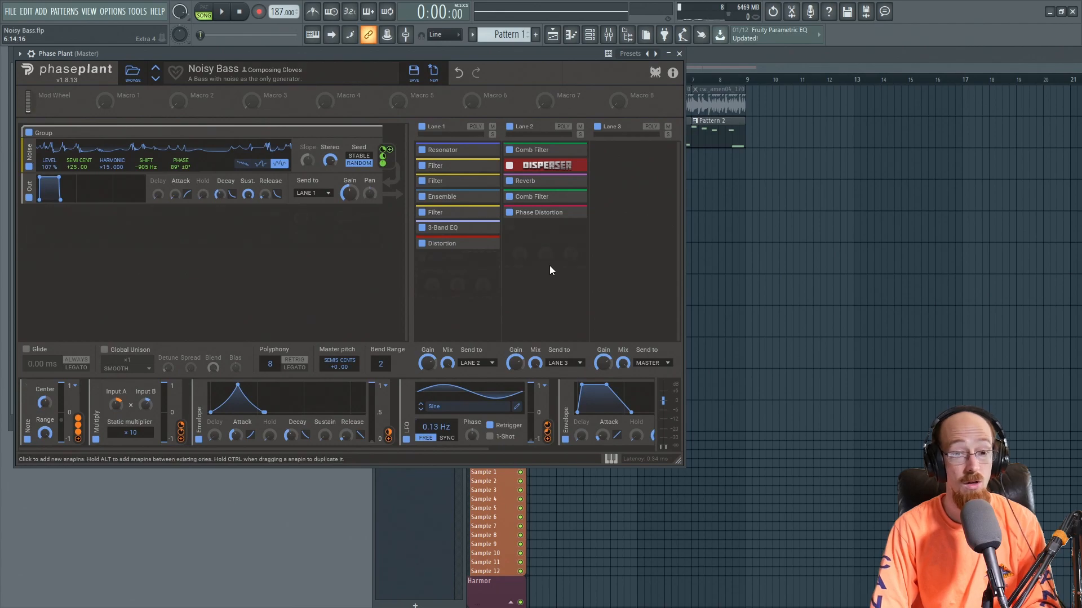
pyautogui.click(480, 150)
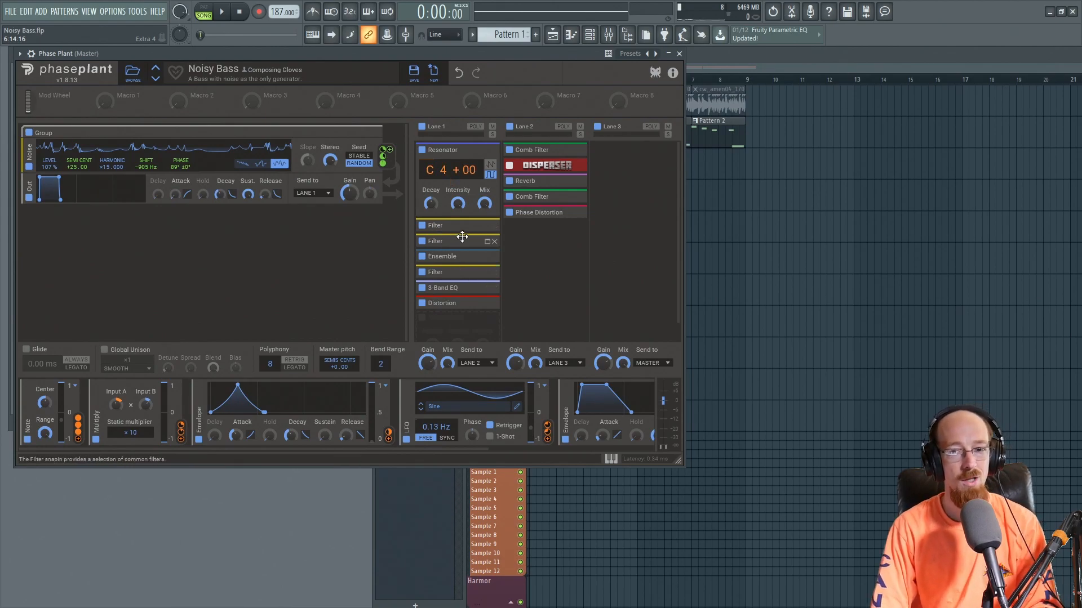
pyautogui.click(574, 151)
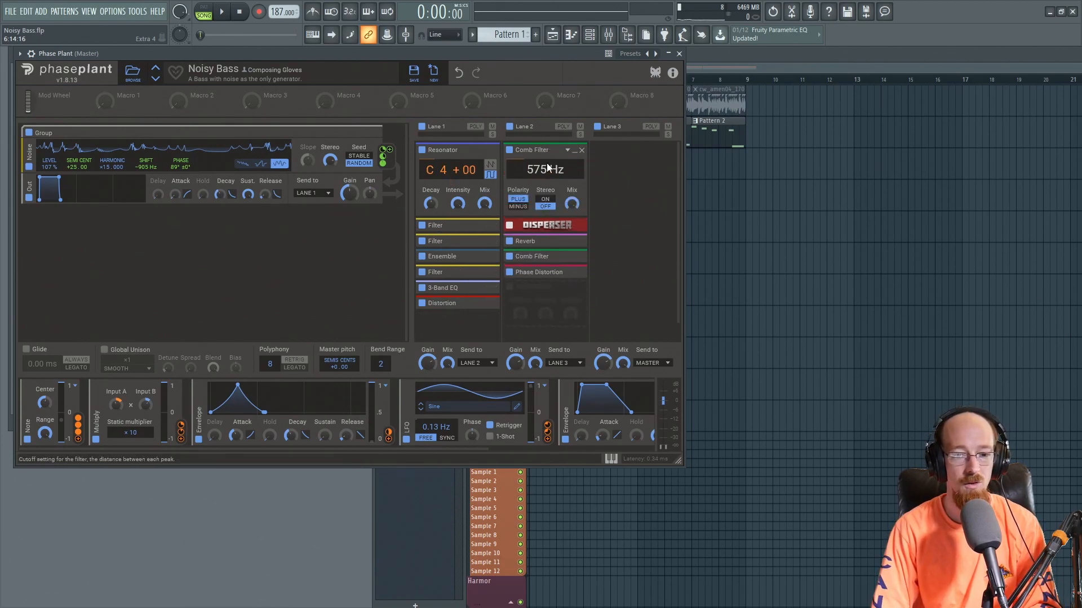